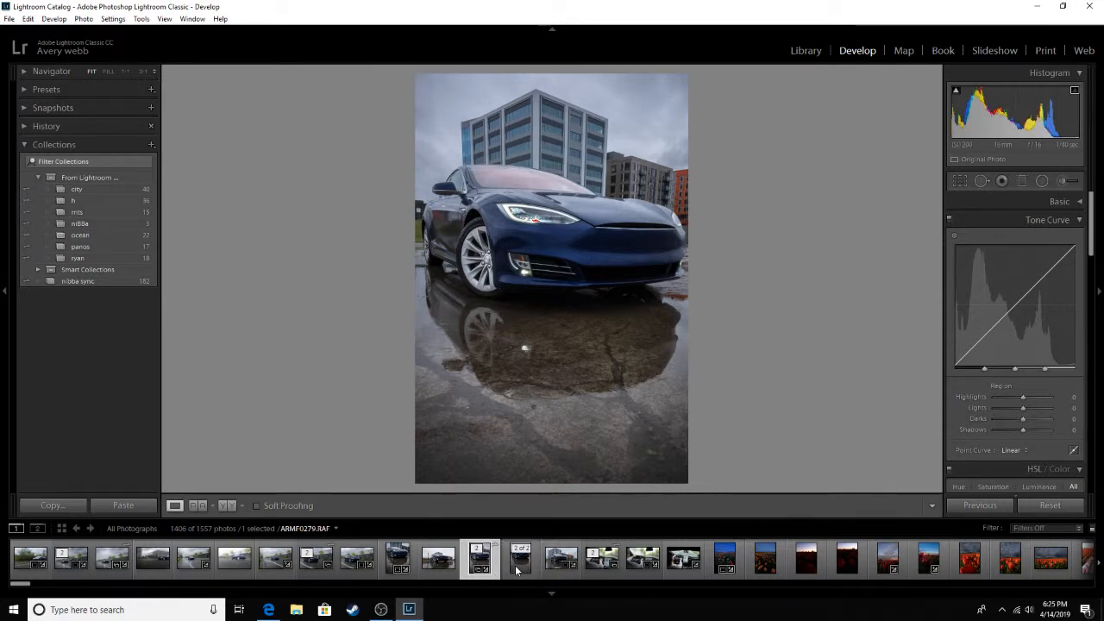
Open the unedited second copy of ARMF0279.RAF with the highlight clipping display turned on.
{"action": "left_click", "coordinate": [516, 562]}
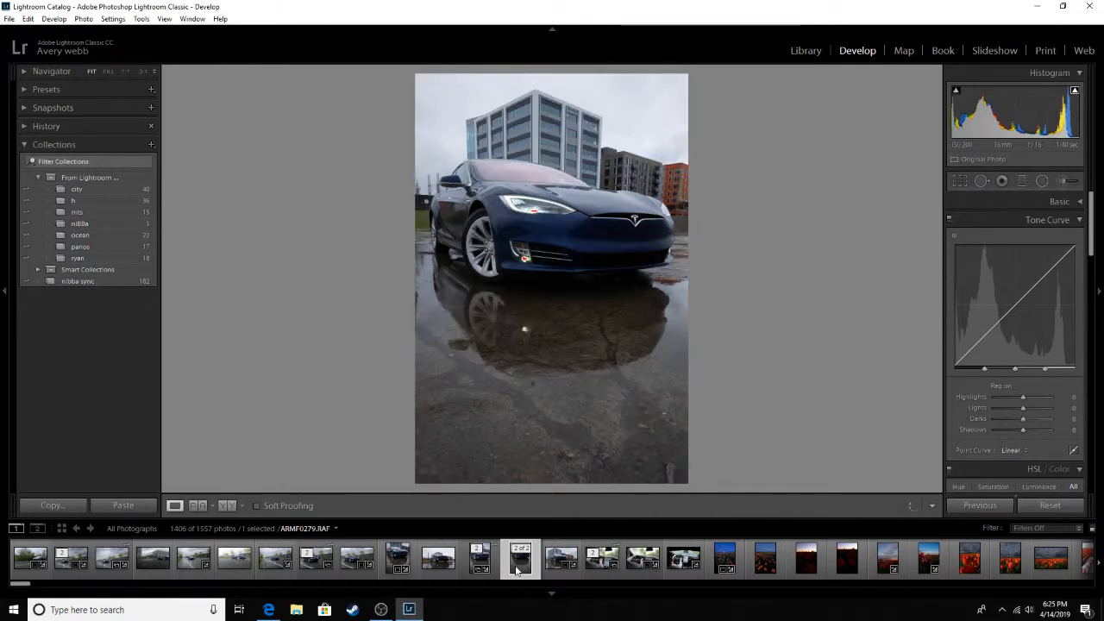
{"action": "left_click", "coordinate": [1073, 93]}
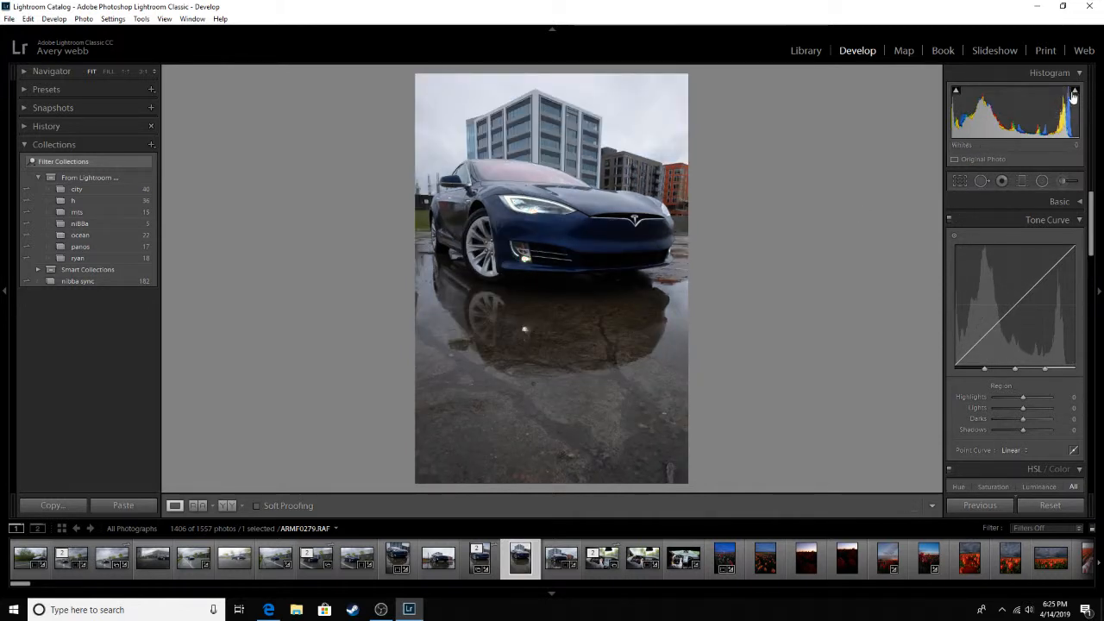
{"action": "left_click", "coordinate": [1074, 95]}
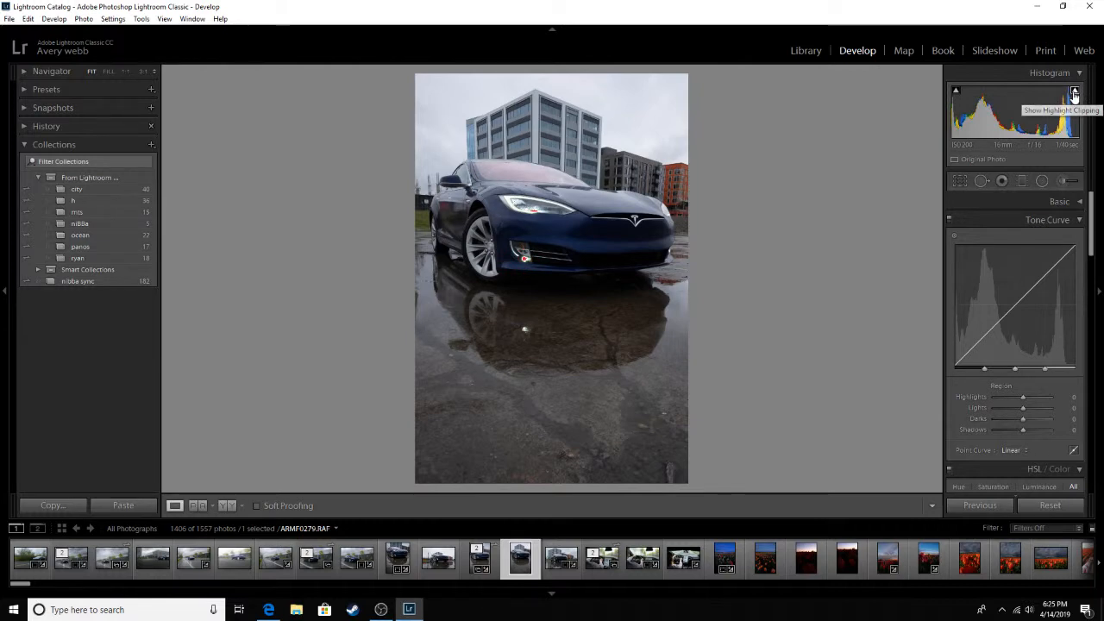
{"action": "left_click", "coordinate": [527, 211]}
{"action": "left_click_drag", "start_coordinate": [653, 218], "coordinate": [809, 357]}
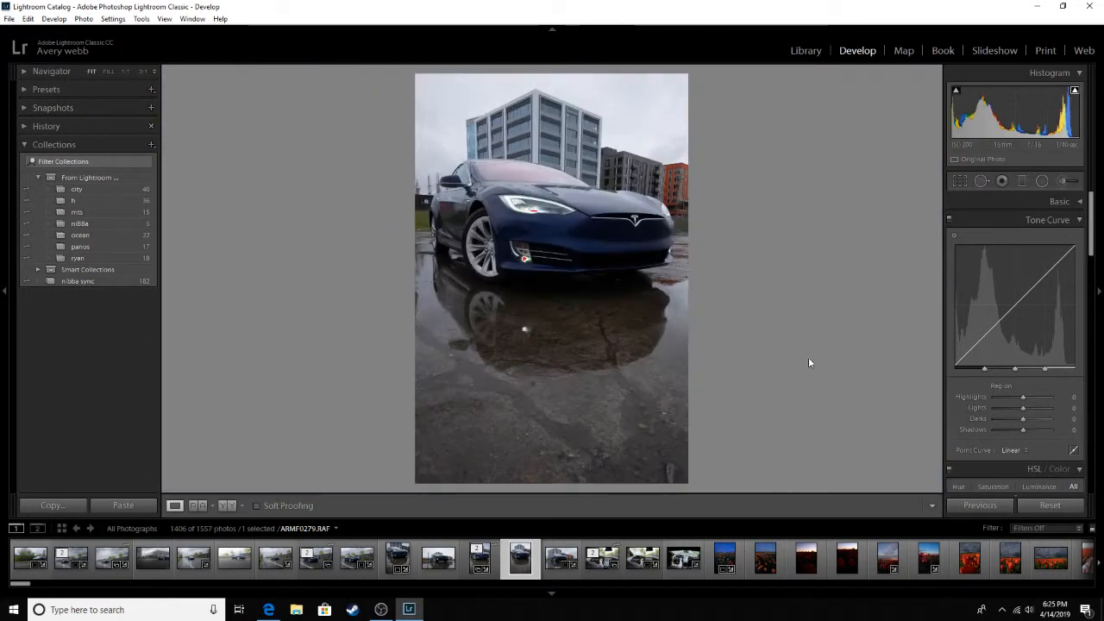
Change the car photo's profile to Adobe Portrait in the Basic adjustments.
{"action": "left_click", "coordinate": [1080, 204]}
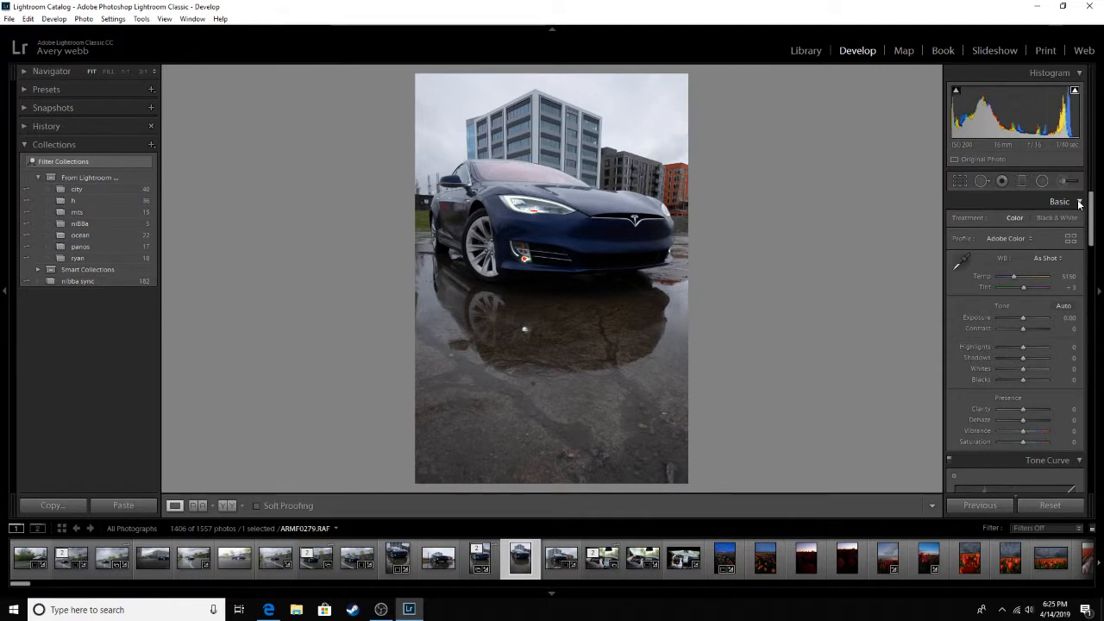
{"action": "left_click", "coordinate": [1028, 241]}
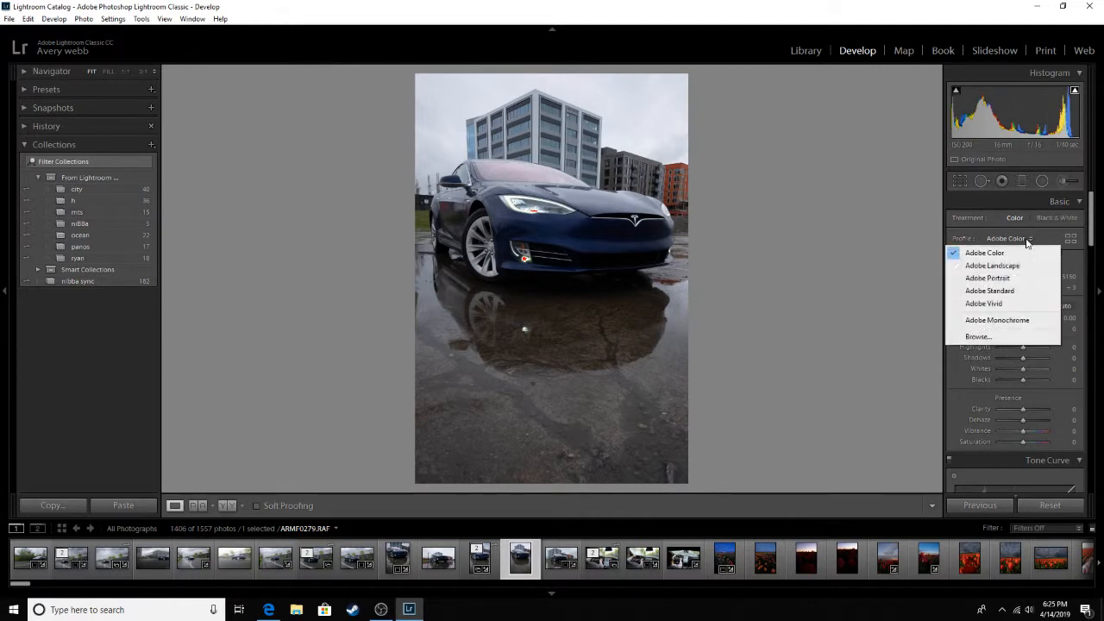
{"action": "left_click", "coordinate": [991, 278]}
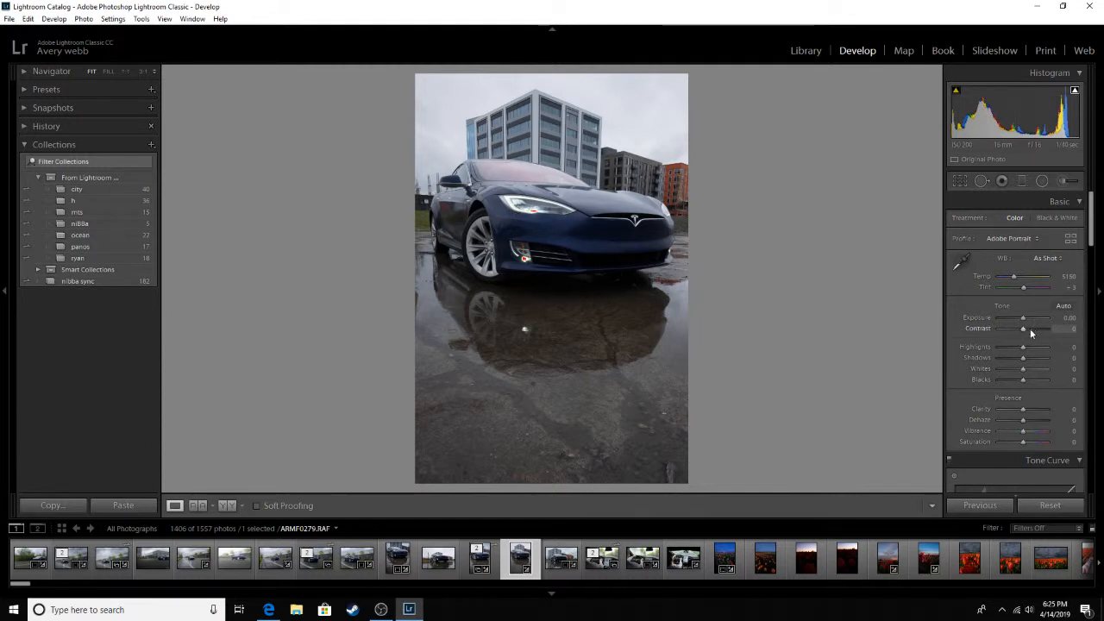
Set the photo's contrast to +2 and its highlights to -17.
{"action": "left_click_drag", "start_coordinate": [1022, 327], "coordinate": [1024, 328]}
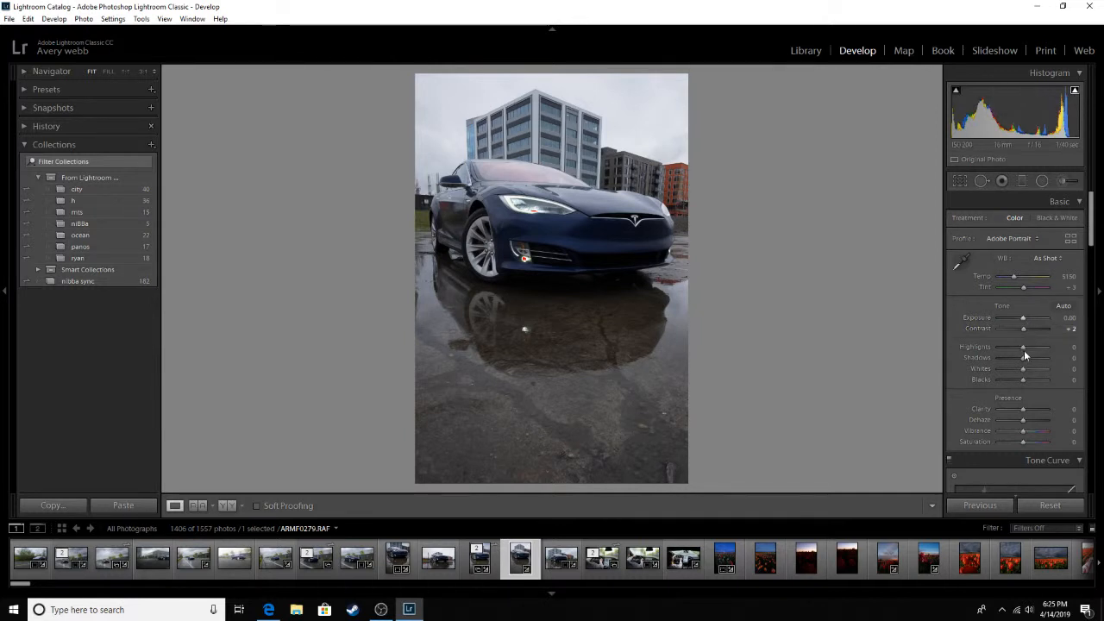
{"action": "left_click_drag", "start_coordinate": [1019, 349], "coordinate": [1019, 352]}
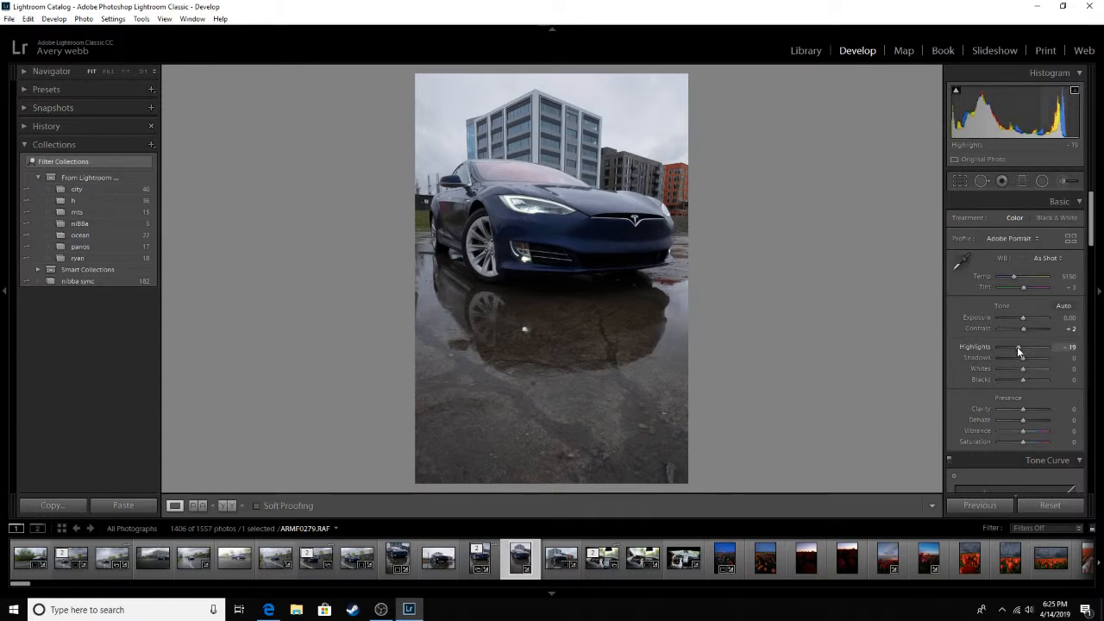
{"action": "left_click_drag", "start_coordinate": [1019, 351], "coordinate": [1018, 350]}
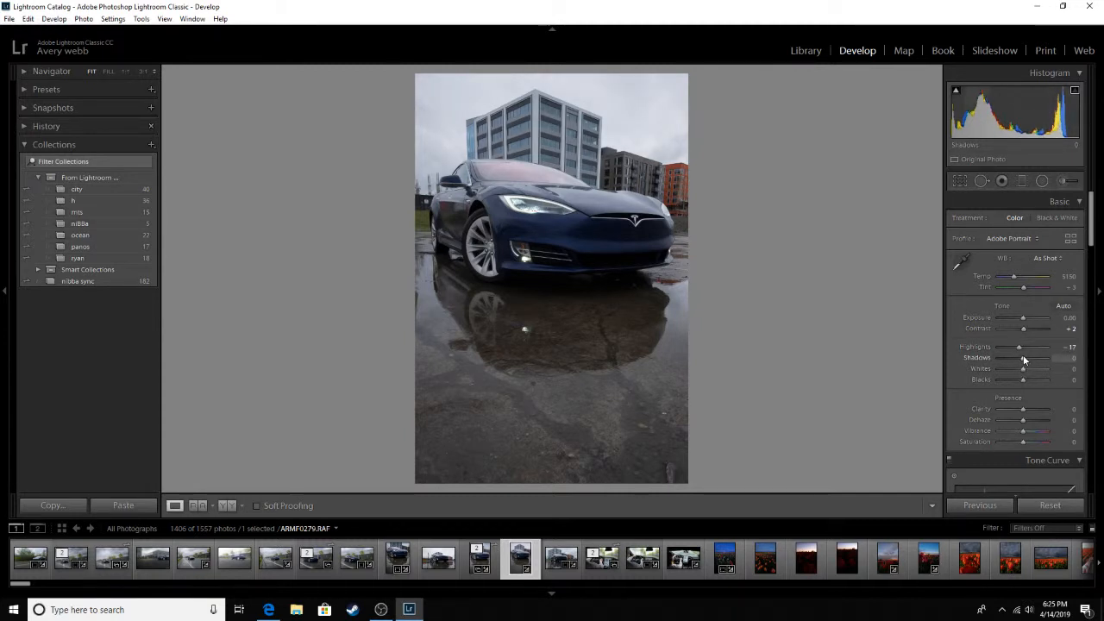
Set shadows to +12, whites to 0, blacks to -10, clarity to -5 and vibrance to +5.
{"action": "left_click_drag", "start_coordinate": [1023, 355], "coordinate": [1022, 369]}
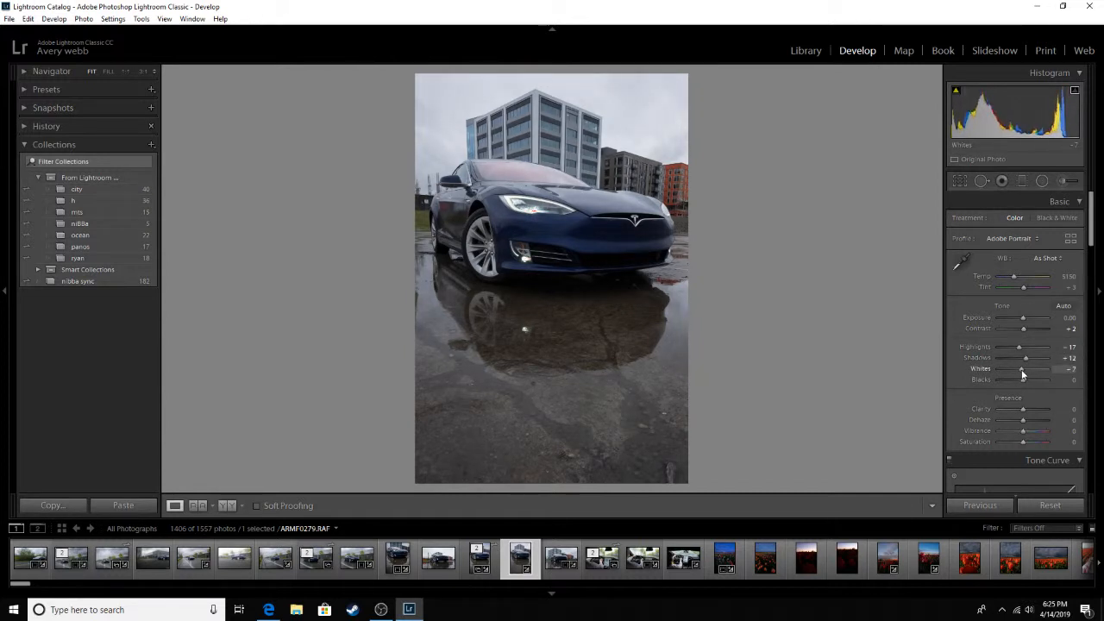
{"action": "double_click", "coordinate": [1021, 369]}
{"action": "left_click_drag", "start_coordinate": [1024, 379], "coordinate": [1025, 436]}
Shape the tone curve regions with highlights +7, lights +7, darks -7 and shadows +3.
{"action": "scroll", "coordinate": [1036, 378], "scroll_direction": "down", "scroll_amount": 3}
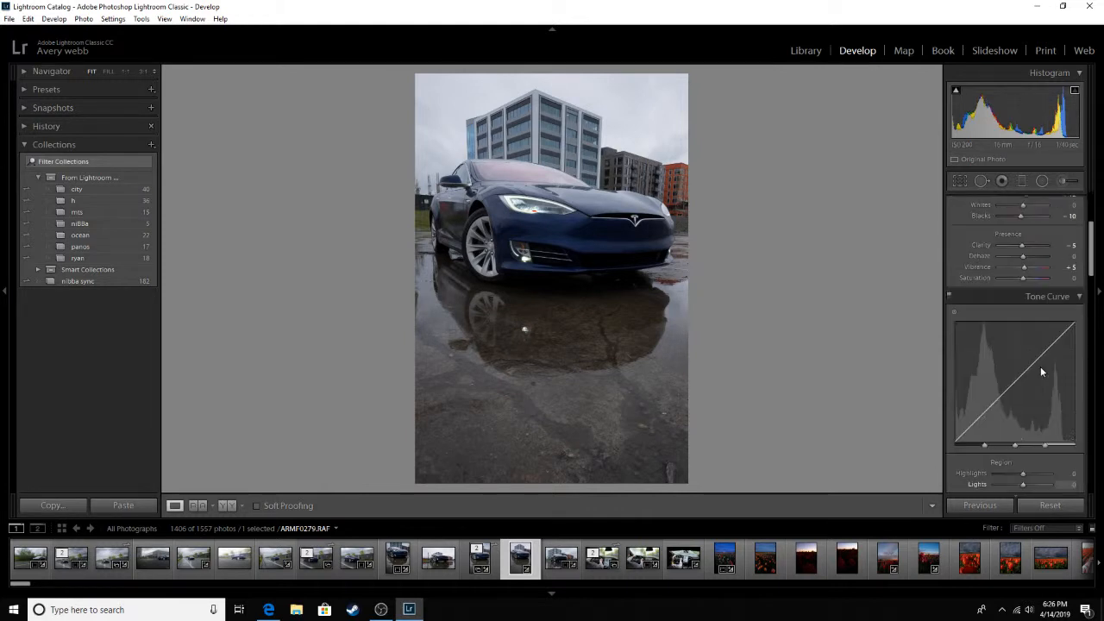
{"action": "scroll", "coordinate": [1040, 364], "scroll_direction": "down", "scroll_amount": 2}
{"action": "mouse_move", "coordinate": [1023, 392]}
{"action": "left_mouse_down"}
{"action": "mouse_move", "coordinate": [1037, 395]}
{"action": "mouse_move", "coordinate": [1002, 397]}
{"action": "mouse_move", "coordinate": [1023, 401]}
{"action": "left_mouse_up"}
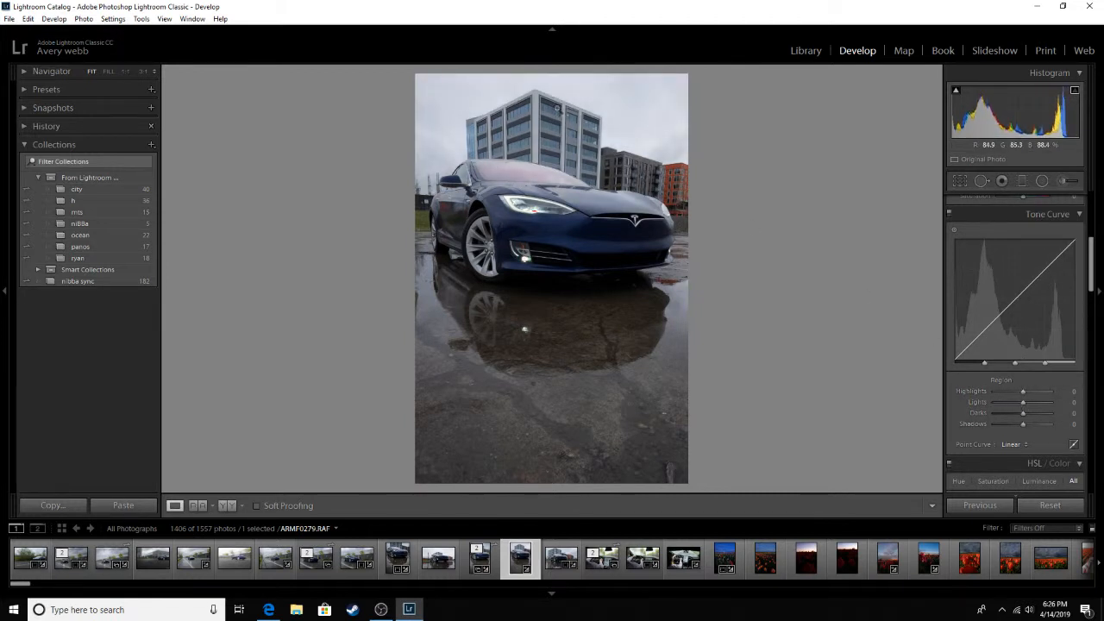
{"action": "left_click_drag", "start_coordinate": [1023, 391], "coordinate": [1024, 419]}
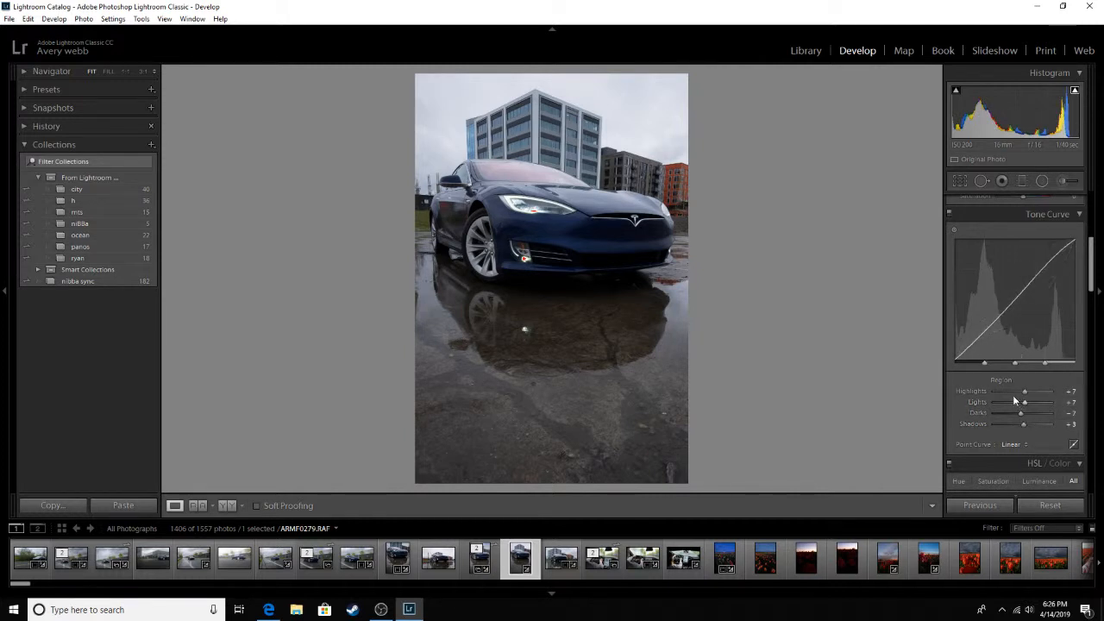
Raise the HSL saturation of orange to +47 and of yellow to +67.
{"action": "scroll", "coordinate": [1023, 417], "scroll_direction": "down", "scroll_amount": 5}
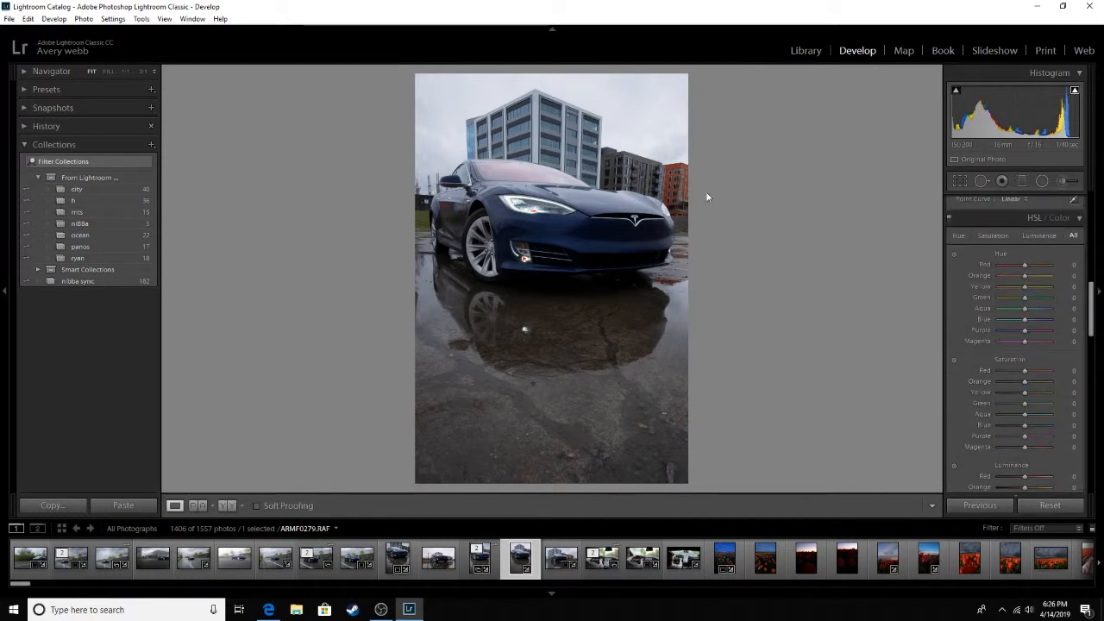
{"action": "left_click_drag", "start_coordinate": [1024, 382], "coordinate": [1043, 391]}
{"action": "mouse_move", "coordinate": [1050, 381]}
{"action": "left_mouse_down"}
{"action": "mouse_move", "coordinate": [1007, 395]}
{"action": "mouse_move", "coordinate": [1072, 395]}
{"action": "mouse_move", "coordinate": [975, 402]}
{"action": "mouse_move", "coordinate": [1032, 383]}
{"action": "left_mouse_up"}
{"action": "left_click_drag", "start_coordinate": [1026, 392], "coordinate": [1038, 411]}
{"action": "left_click_drag", "start_coordinate": [1033, 394], "coordinate": [1043, 400]}
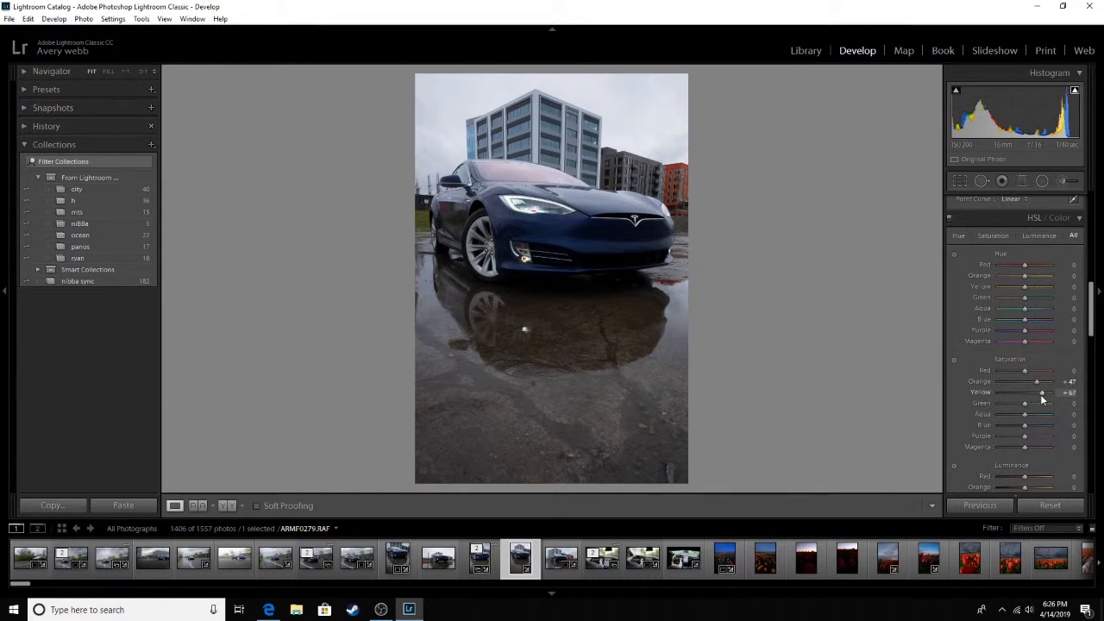
Set the HSL saturation of red to -22 and of blue to +38.
{"action": "mouse_move", "coordinate": [1023, 372]}
{"action": "left_mouse_down"}
{"action": "mouse_move", "coordinate": [1059, 393]}
{"action": "mouse_move", "coordinate": [1024, 397]}
{"action": "mouse_move", "coordinate": [1020, 371]}
{"action": "left_mouse_up"}
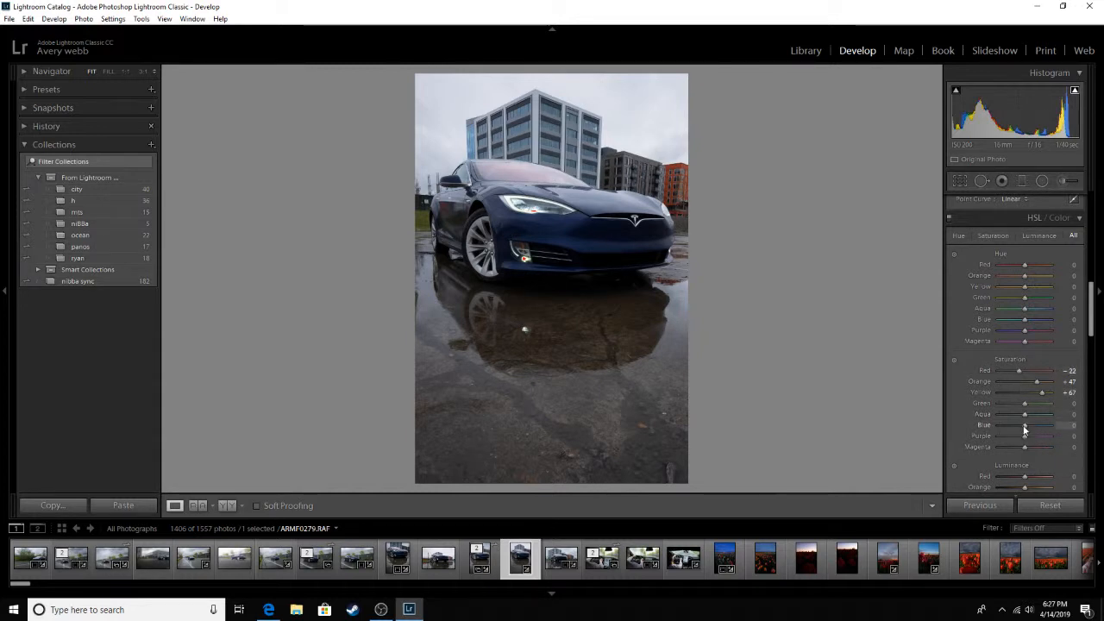
{"action": "left_click_drag", "start_coordinate": [1025, 425], "coordinate": [1034, 434]}
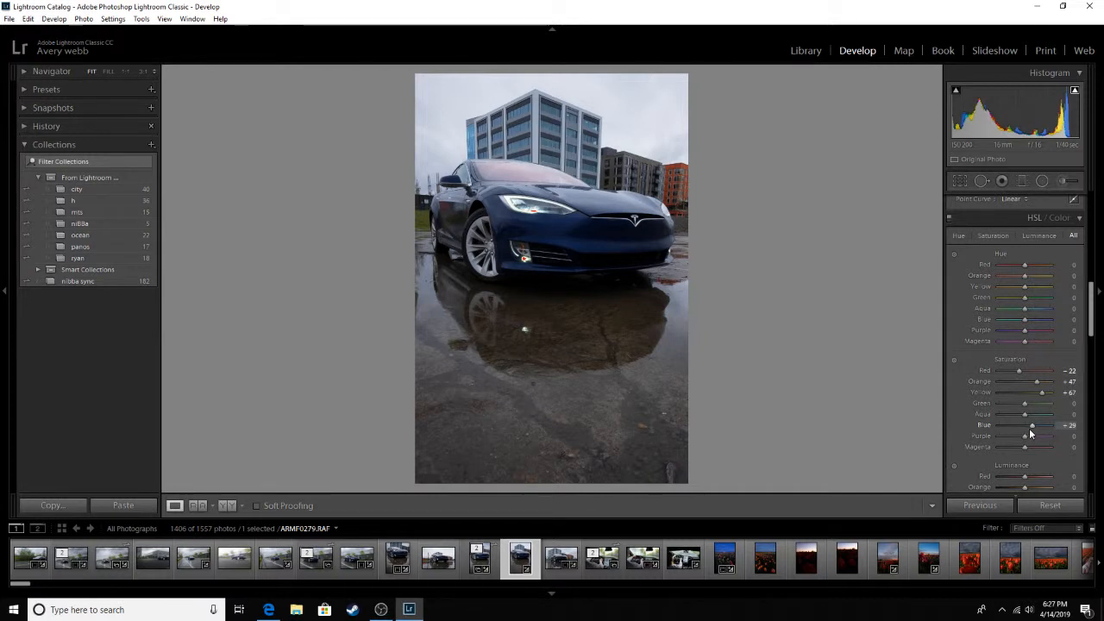
{"action": "left_click_drag", "start_coordinate": [1026, 426], "coordinate": [1034, 425]}
Set the HSL luminance of blue to +4.
{"action": "scroll", "coordinate": [1033, 426], "scroll_direction": "down", "scroll_amount": 2}
{"action": "left_click_drag", "start_coordinate": [1024, 449], "coordinate": [1026, 450]}
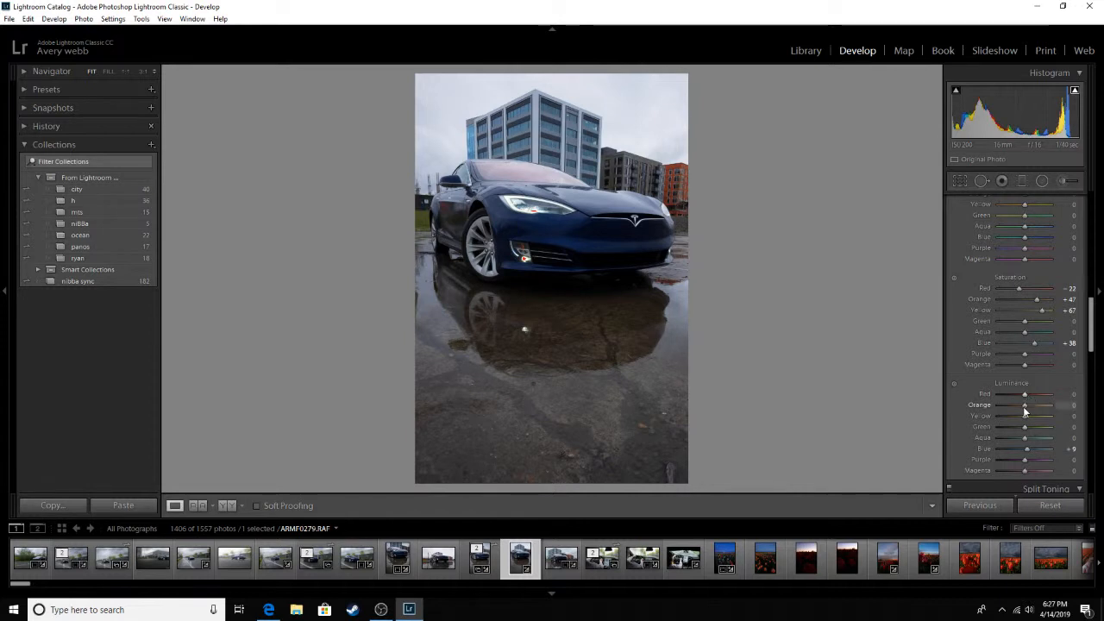
{"action": "scroll", "coordinate": [1025, 412], "scroll_direction": "down", "scroll_amount": 2}
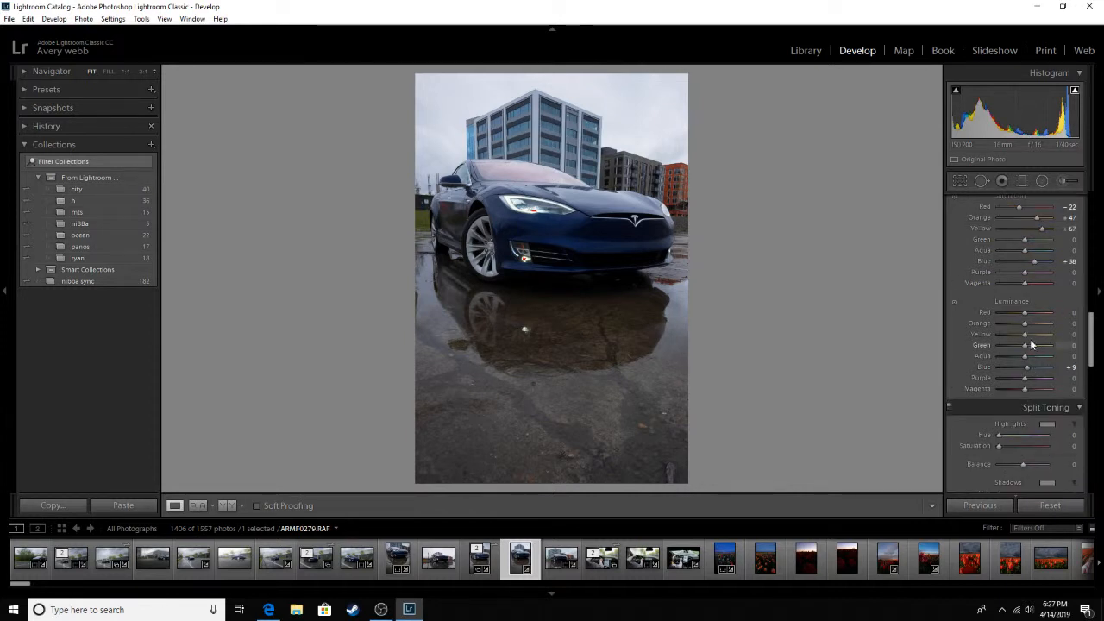
{"action": "left_click_drag", "start_coordinate": [1026, 373], "coordinate": [1027, 409]}
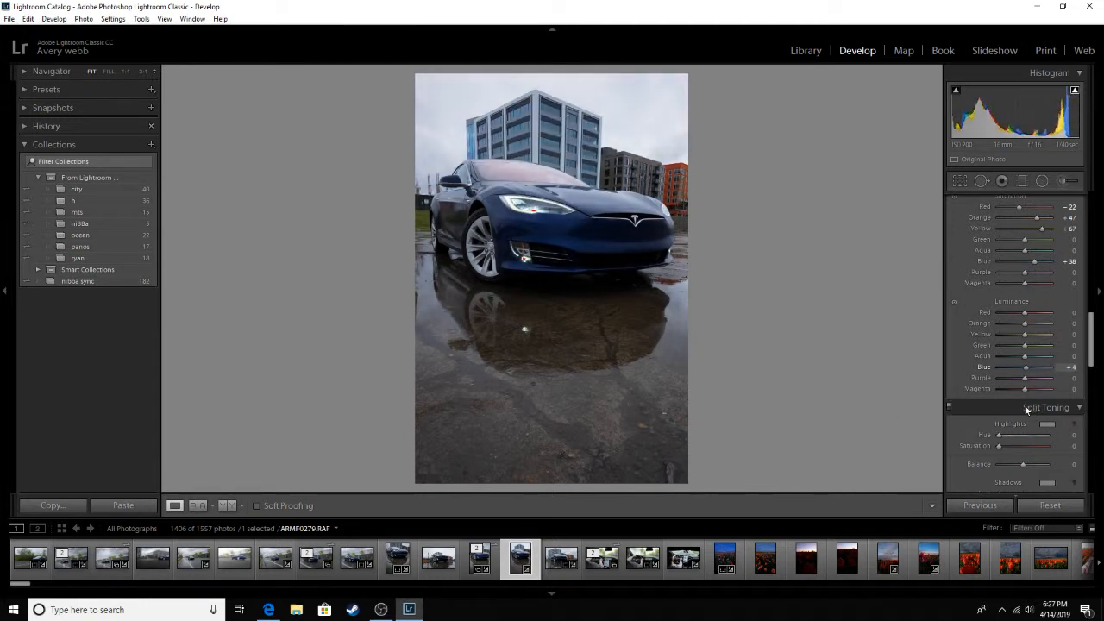
Set the aqua luminance to +100 and the aqua saturation to +4.
{"action": "left_click_drag", "start_coordinate": [1025, 354], "coordinate": [1103, 387]}
{"action": "left_click", "coordinate": [496, 164]}
{"action": "left_click", "coordinate": [504, 182]}
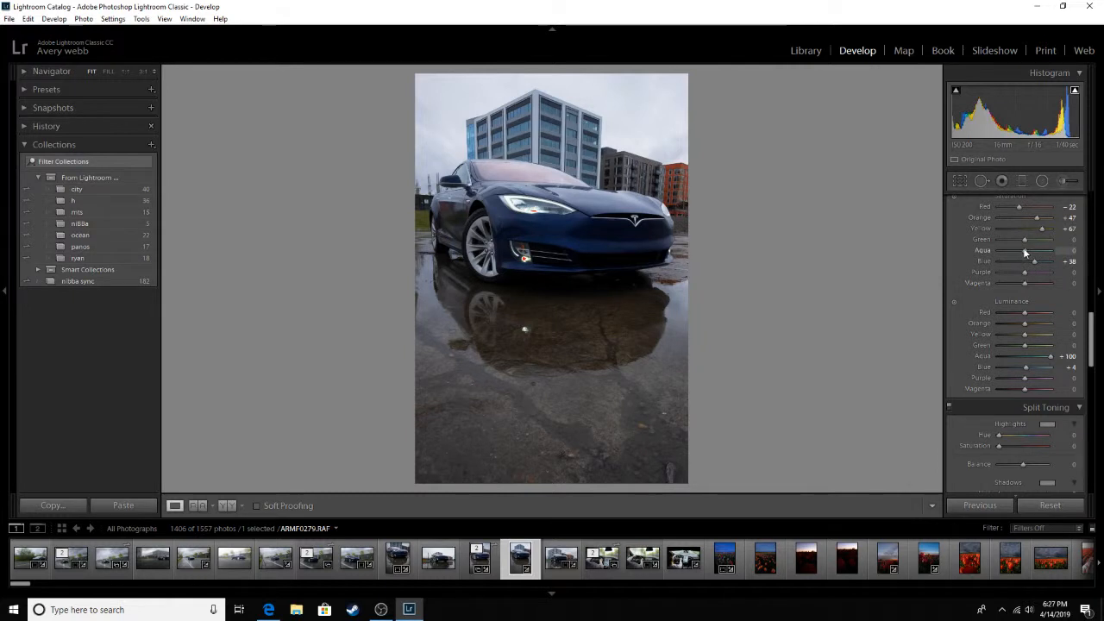
{"action": "left_click_drag", "start_coordinate": [1023, 247], "coordinate": [1025, 248]}
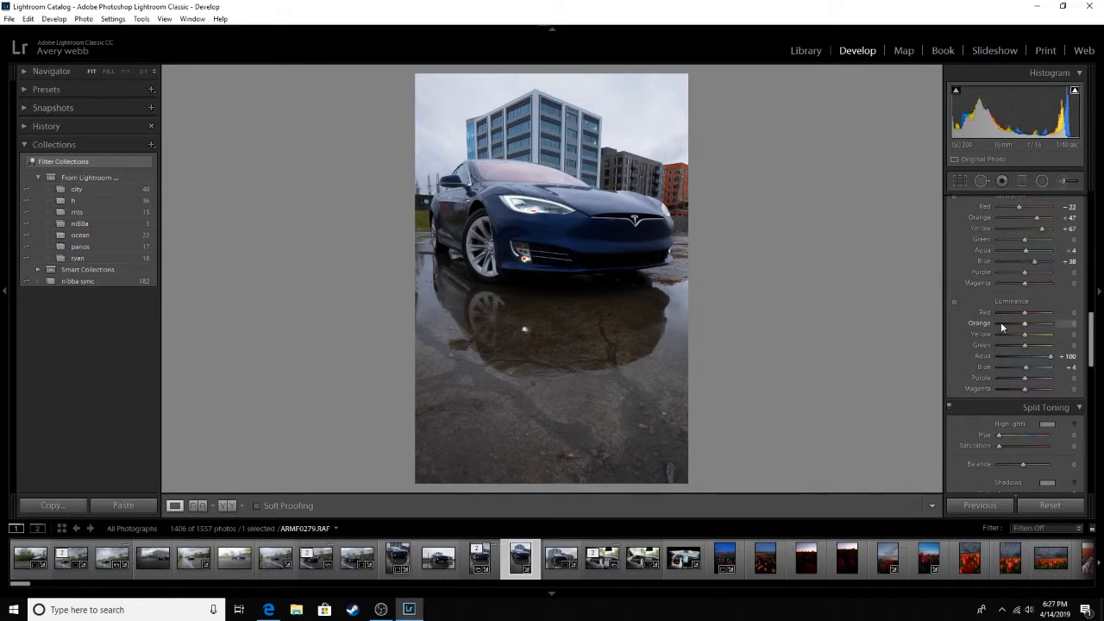
Set the sharpening masking to 6 and the post-crop vignetting amount to -5.
{"action": "scroll", "coordinate": [1030, 362], "scroll_direction": "down", "scroll_amount": 5}
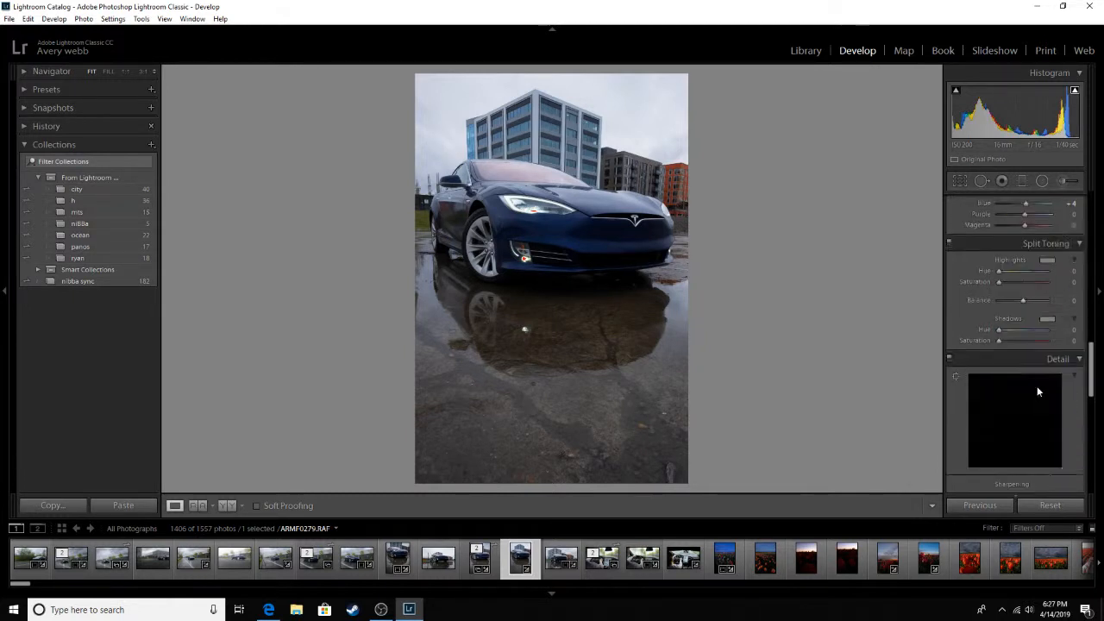
{"action": "scroll", "coordinate": [1037, 392], "scroll_direction": "down", "scroll_amount": 2}
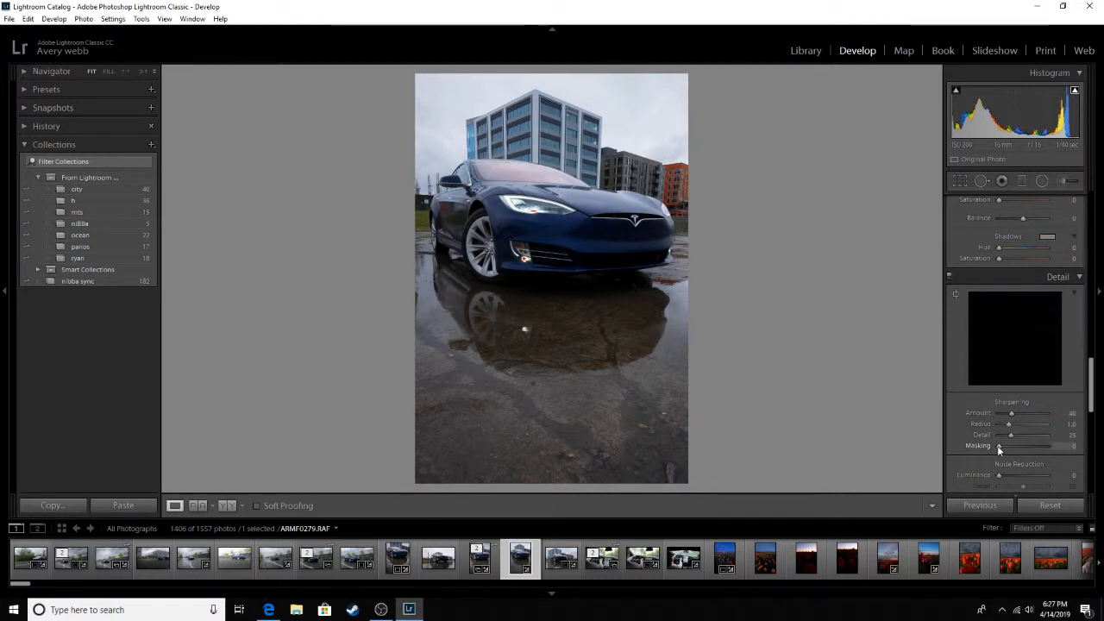
{"action": "left_click_drag", "start_coordinate": [997, 445], "coordinate": [1001, 447]}
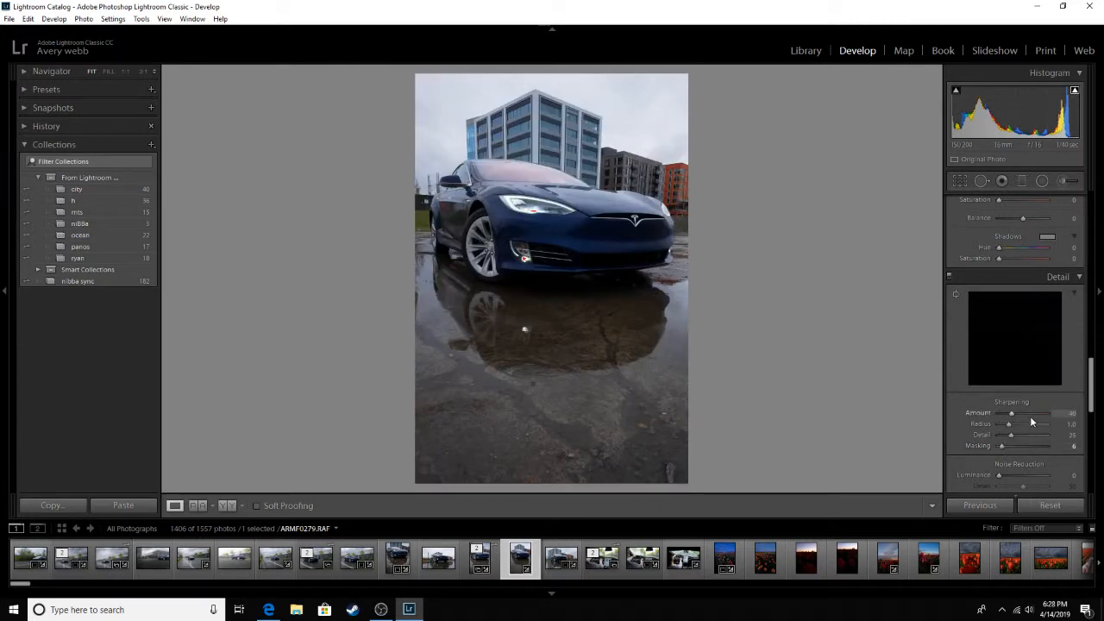
{"action": "scroll", "coordinate": [1000, 445], "scroll_direction": "down", "scroll_amount": 3}
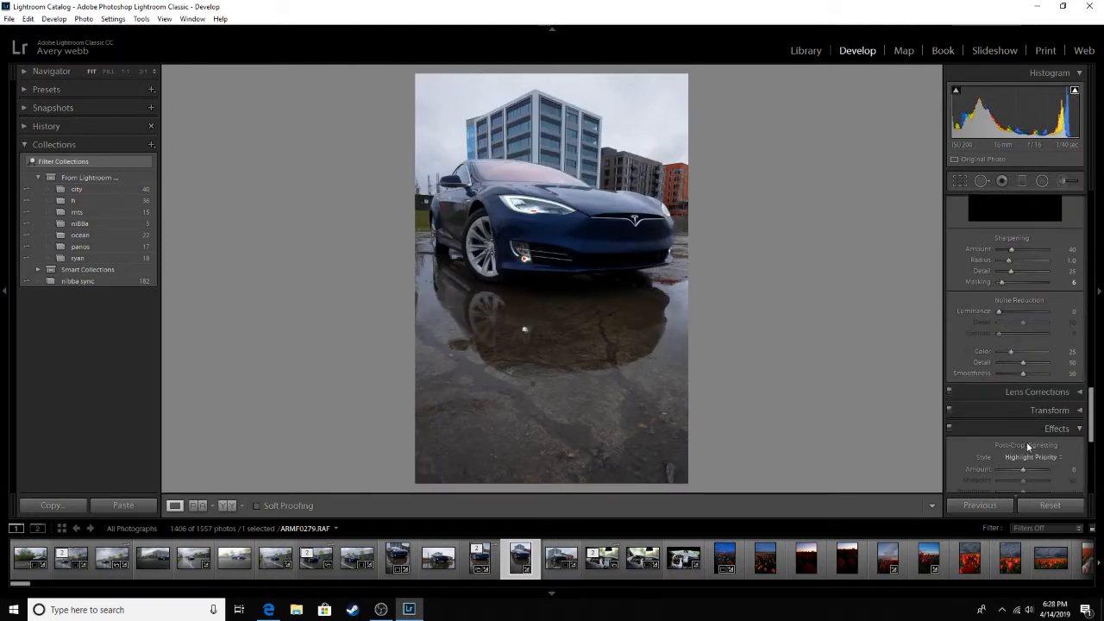
{"action": "left_click_drag", "start_coordinate": [1025, 470], "coordinate": [1024, 470]}
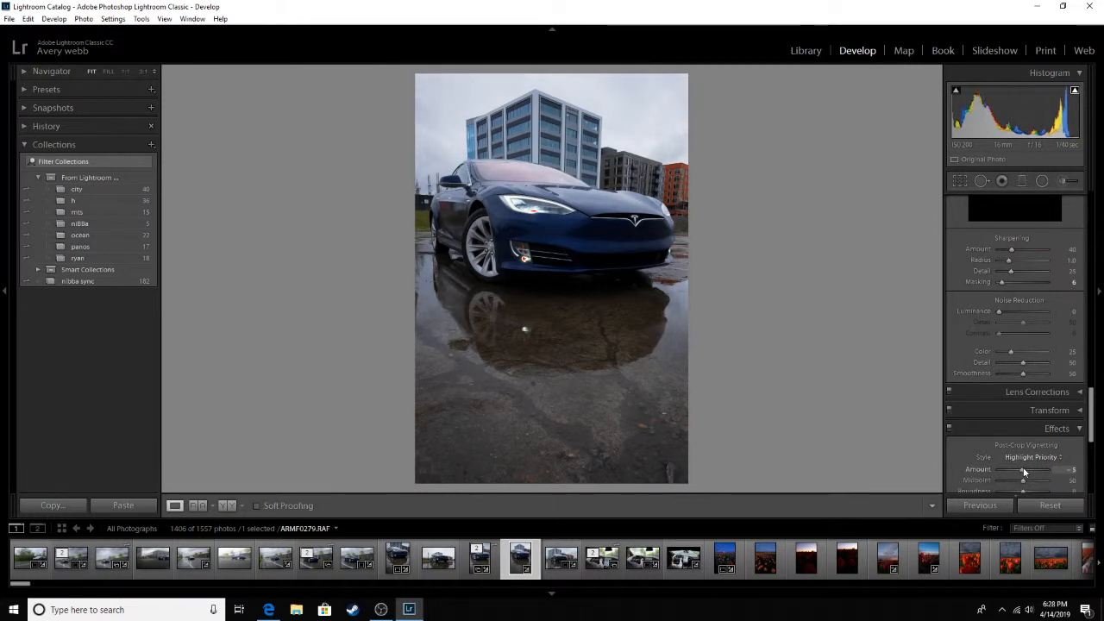
Heal the dust spots in the sky above and beside the building using Spot Removal with Visualize Spots, then close the tool.
{"action": "scroll", "coordinate": [999, 302], "scroll_direction": "up", "scroll_amount": 10}
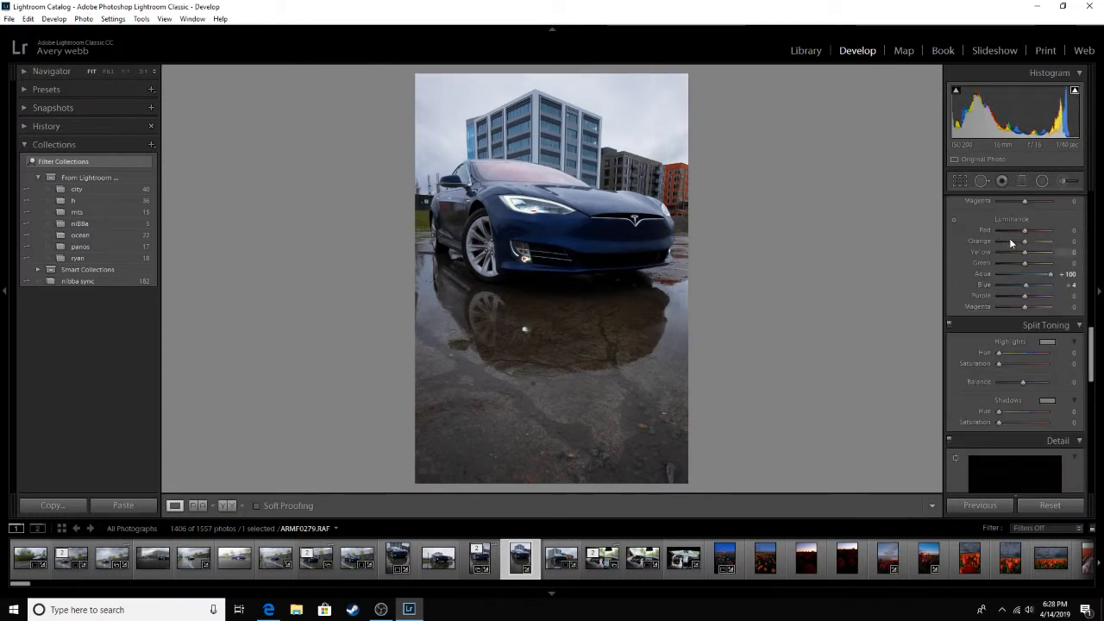
{"action": "left_click", "coordinate": [982, 181]}
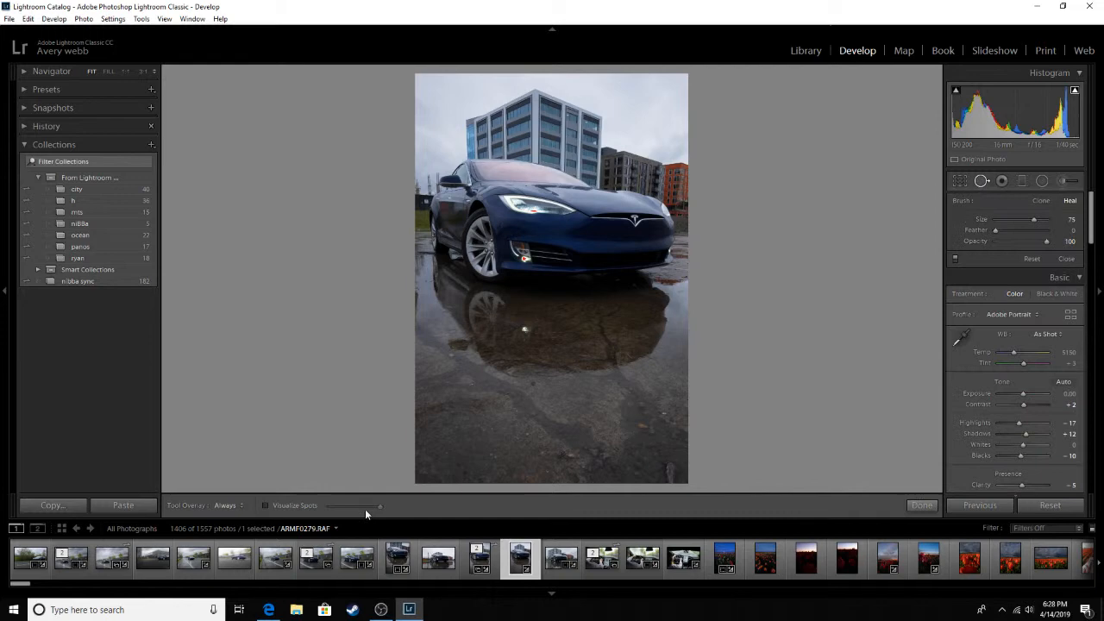
{"action": "left_click", "coordinate": [267, 505]}
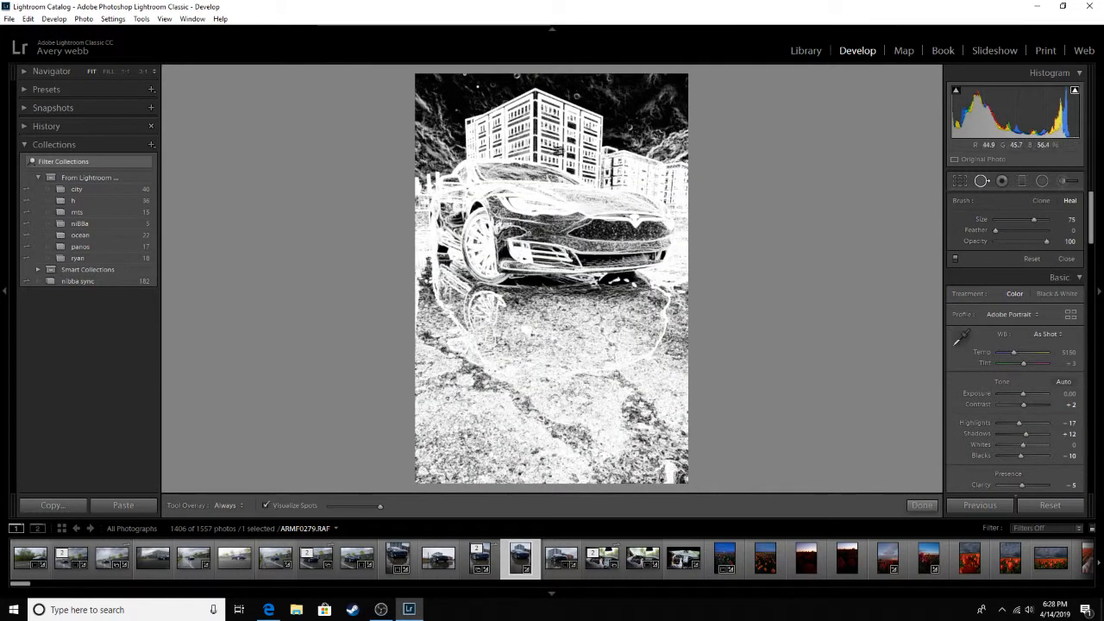
{"action": "left_click", "coordinate": [516, 76]}
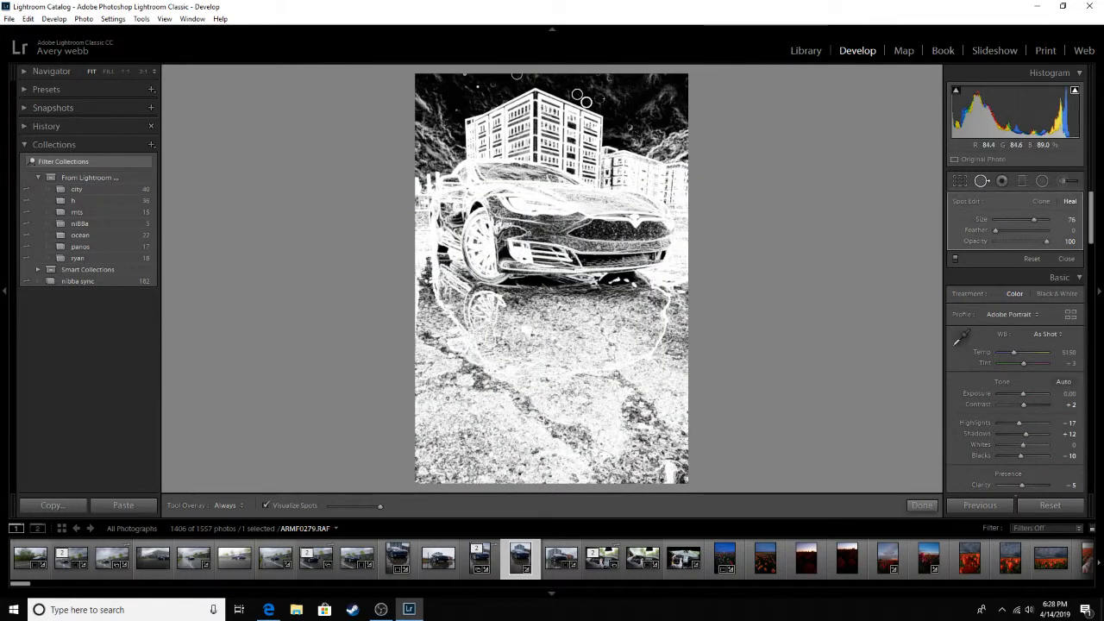
{"action": "left_click", "coordinate": [493, 84]}
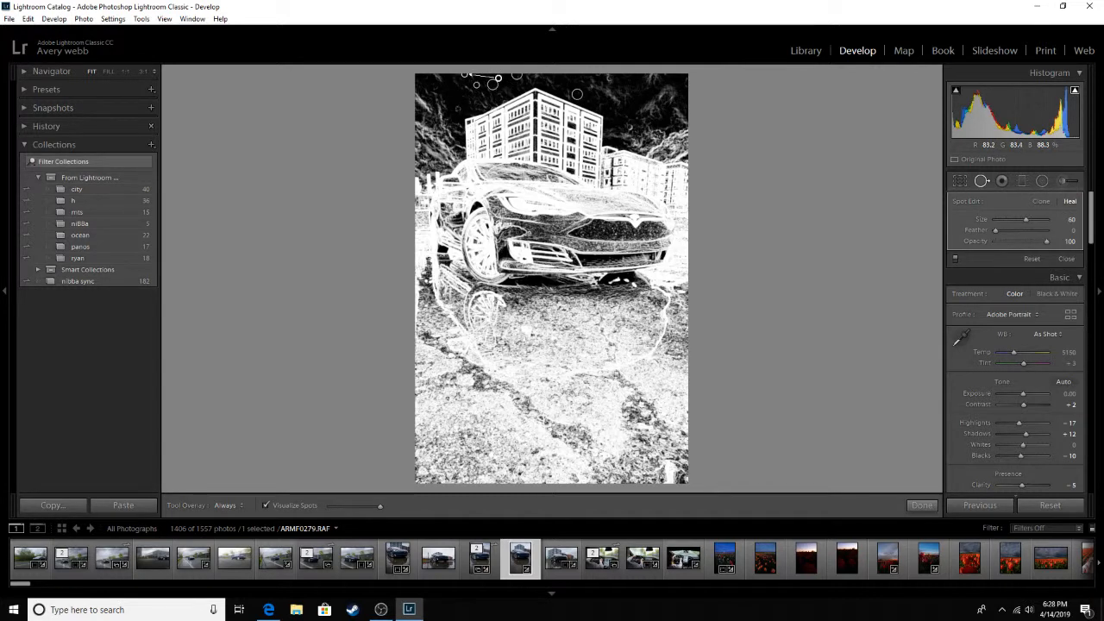
{"action": "left_click", "coordinate": [453, 108]}
{"action": "key", "text": "q"}
Heal the blemishes on the Tesla's front bumper below the emblem using Spot Removal in Heal mode.
{"action": "left_click", "coordinate": [610, 245]}
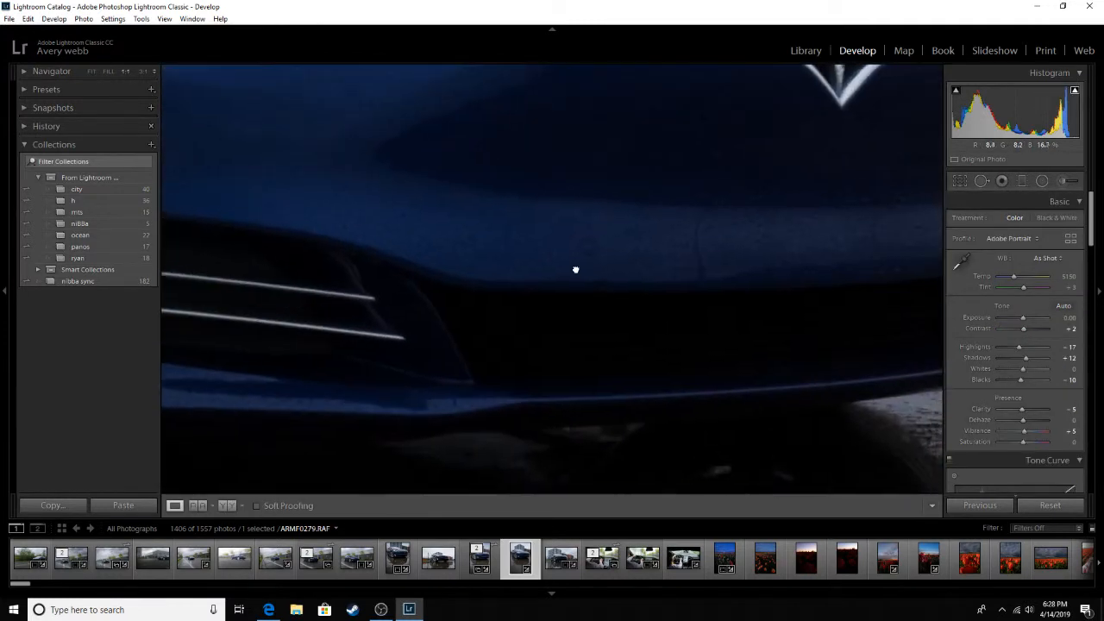
{"action": "left_click", "coordinate": [981, 181]}
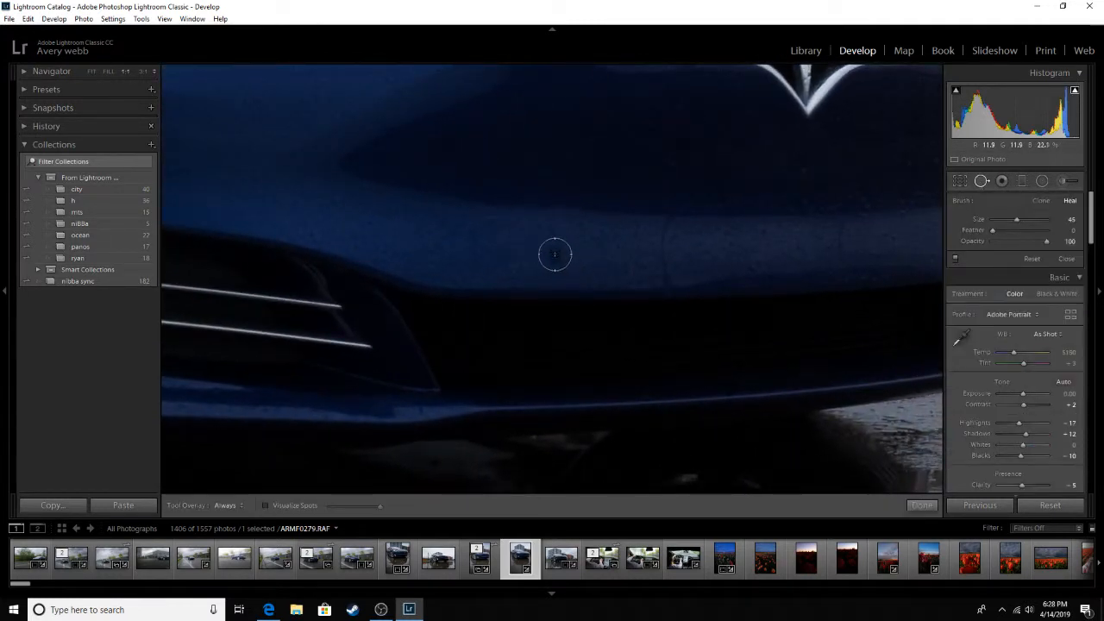
{"action": "key", "text": "q"}
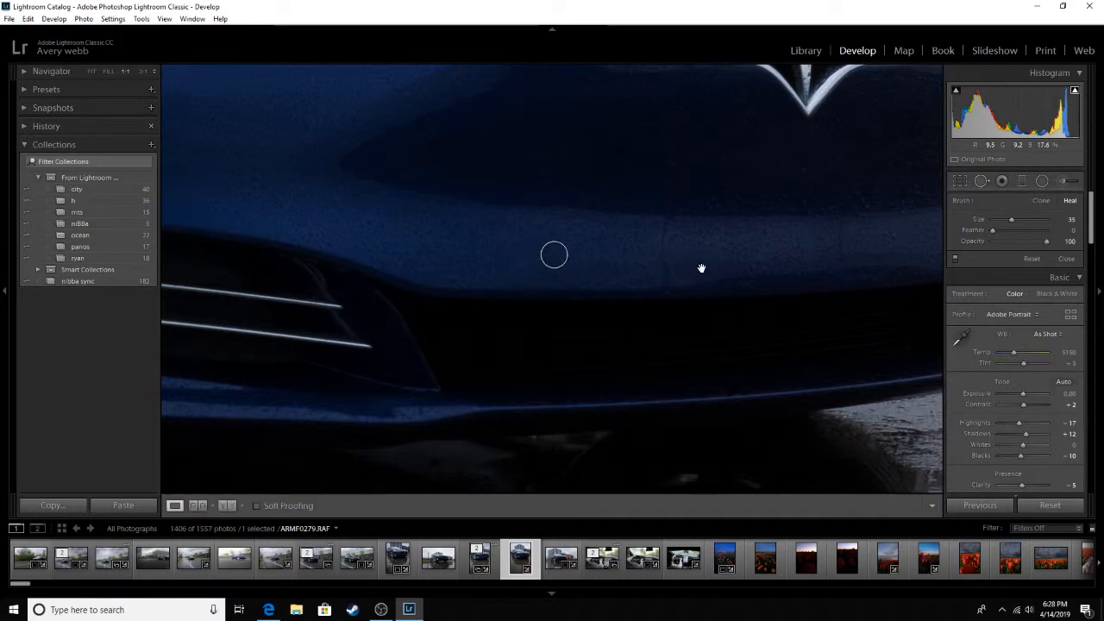
{"action": "left_click_drag", "start_coordinate": [717, 269], "coordinate": [444, 296]}
{"action": "left_click", "coordinate": [981, 181]}
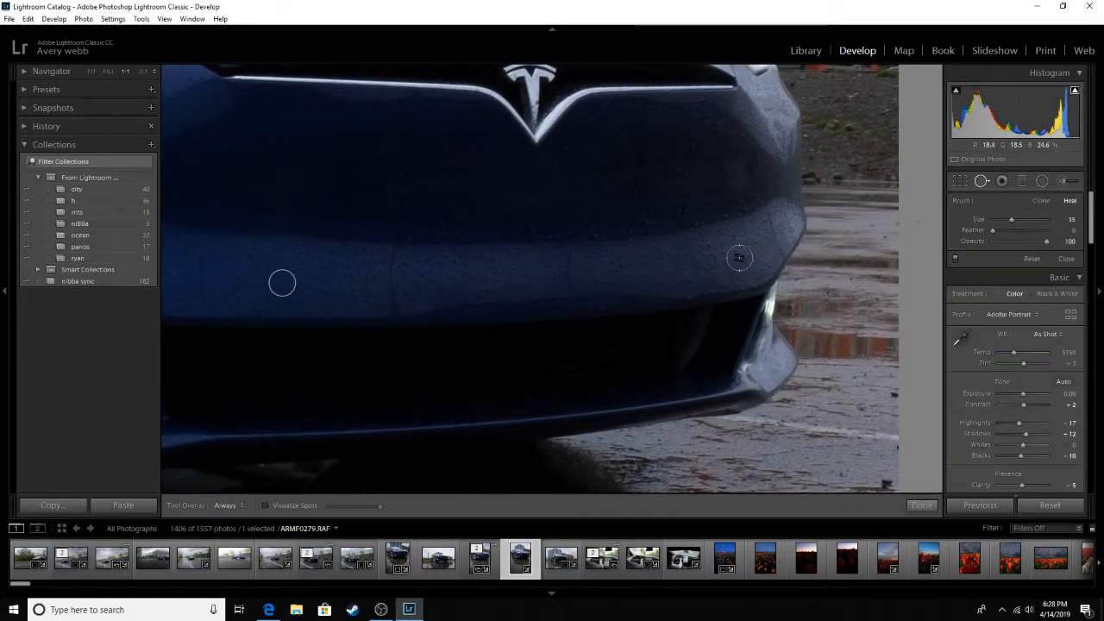
{"action": "left_click", "coordinate": [712, 261]}
{"action": "key", "text": "q"}
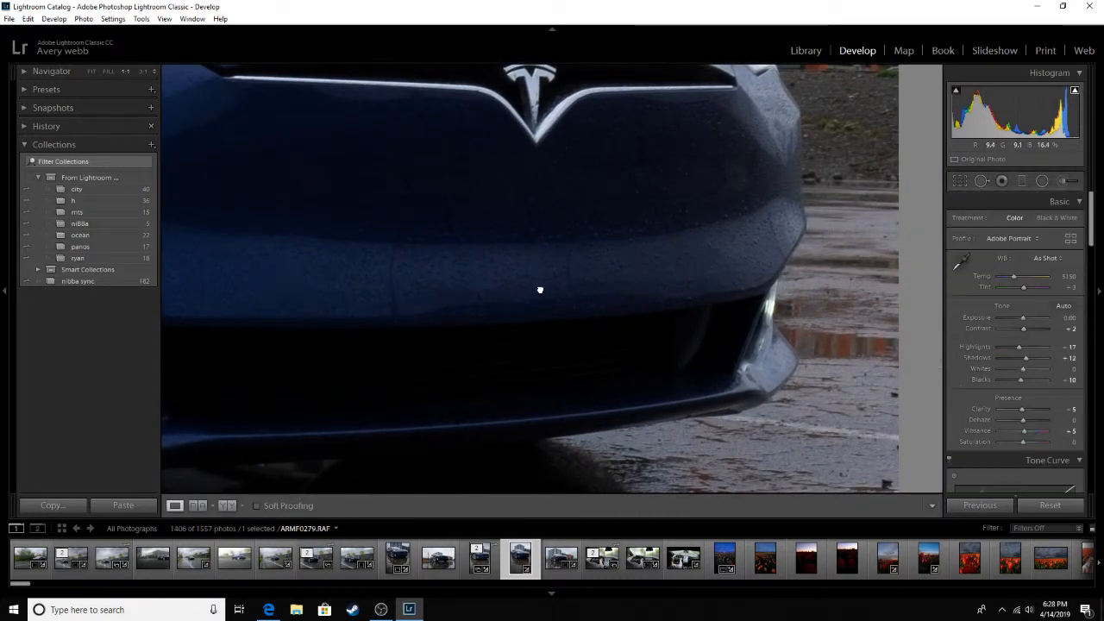
Heal the orange glint beneath the light reflection in the puddle using Spot Removal, then close the tool.
{"action": "left_click_drag", "start_coordinate": [540, 289], "coordinate": [452, 162]}
{"action": "left_click_drag", "start_coordinate": [489, 211], "coordinate": [854, 302]}
{"action": "left_click_drag", "start_coordinate": [565, 253], "coordinate": [850, 371]}
{"action": "left_click_drag", "start_coordinate": [421, 228], "coordinate": [519, 86]}
{"action": "left_click_drag", "start_coordinate": [660, 341], "coordinate": [572, 15]}
{"action": "left_click_drag", "start_coordinate": [620, 349], "coordinate": [674, 196]}
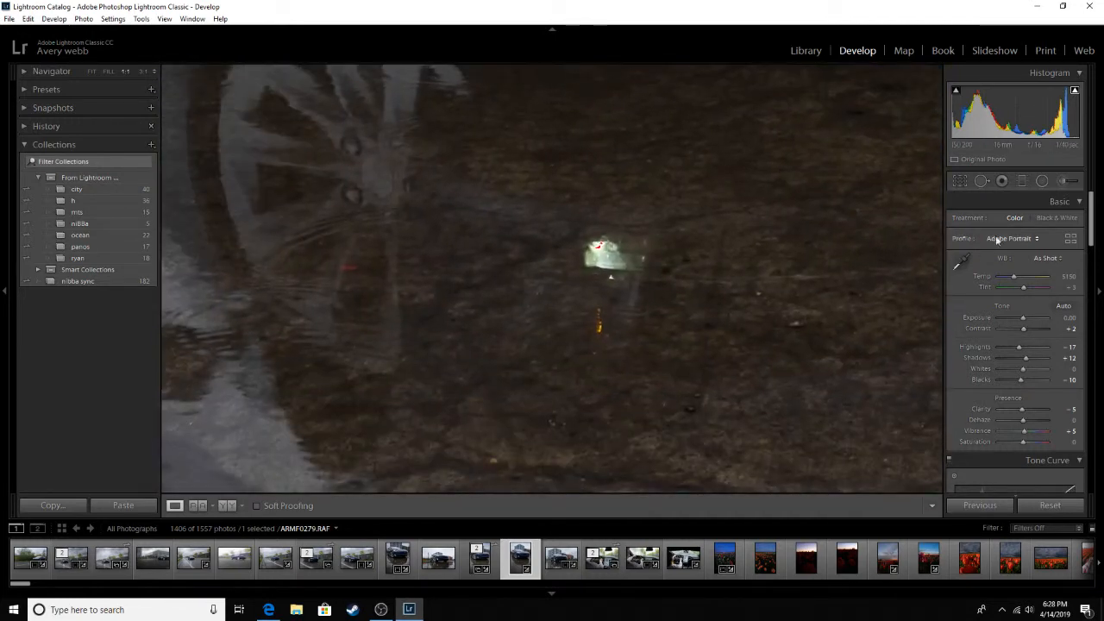
{"action": "left_click", "coordinate": [982, 181]}
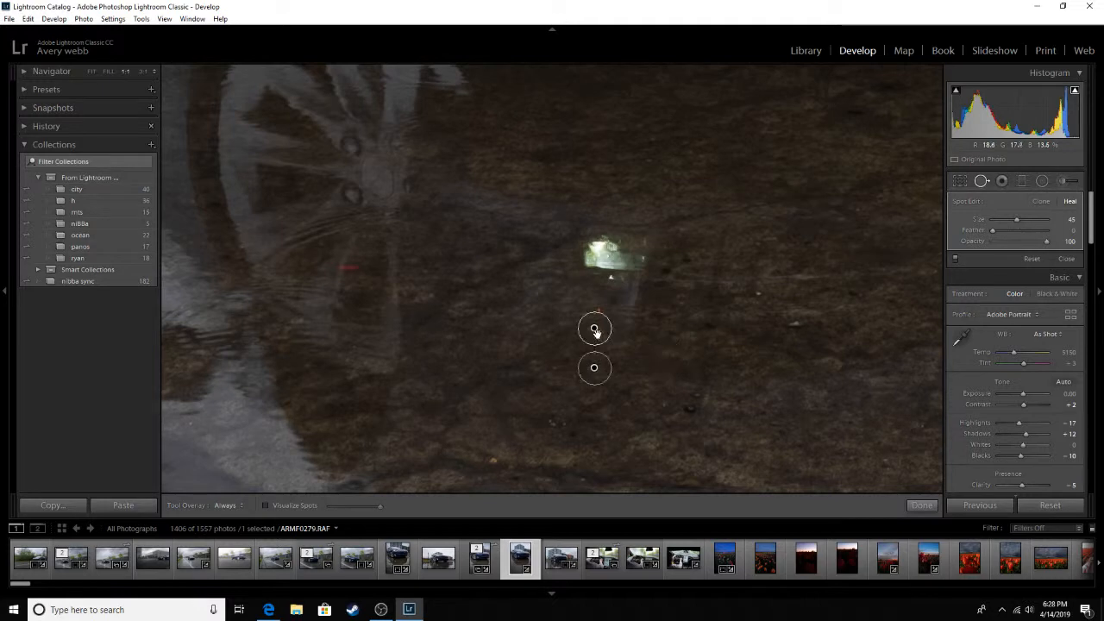
{"action": "key", "text": "q"}
{"action": "left_click", "coordinate": [639, 341]}
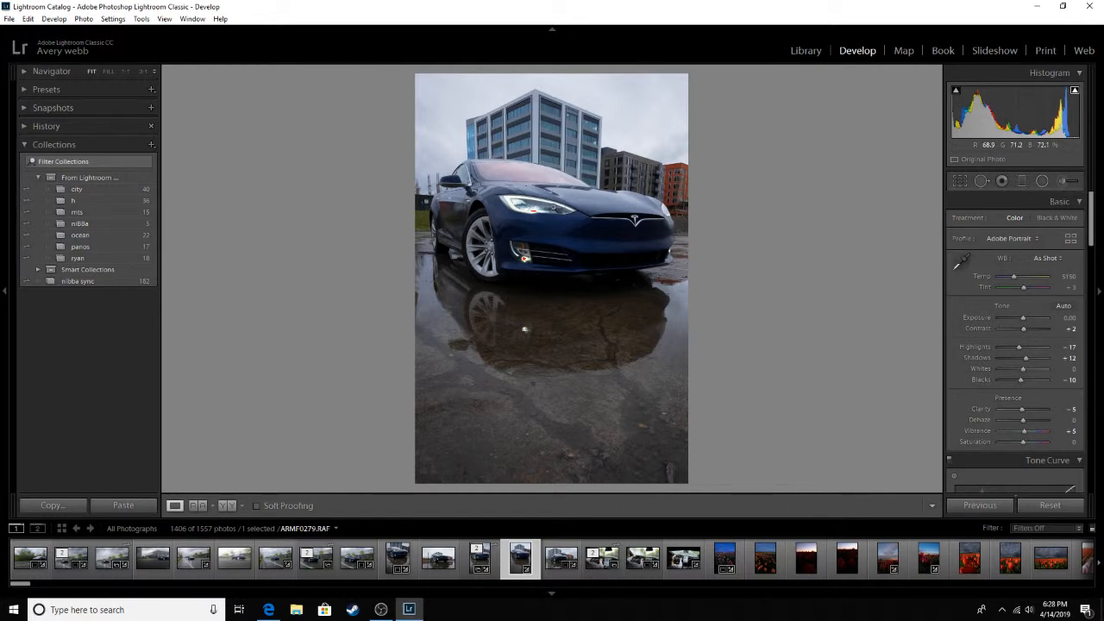
Draw a slightly tilted radial filter around the whole car body.
{"action": "left_click", "coordinate": [1041, 182]}
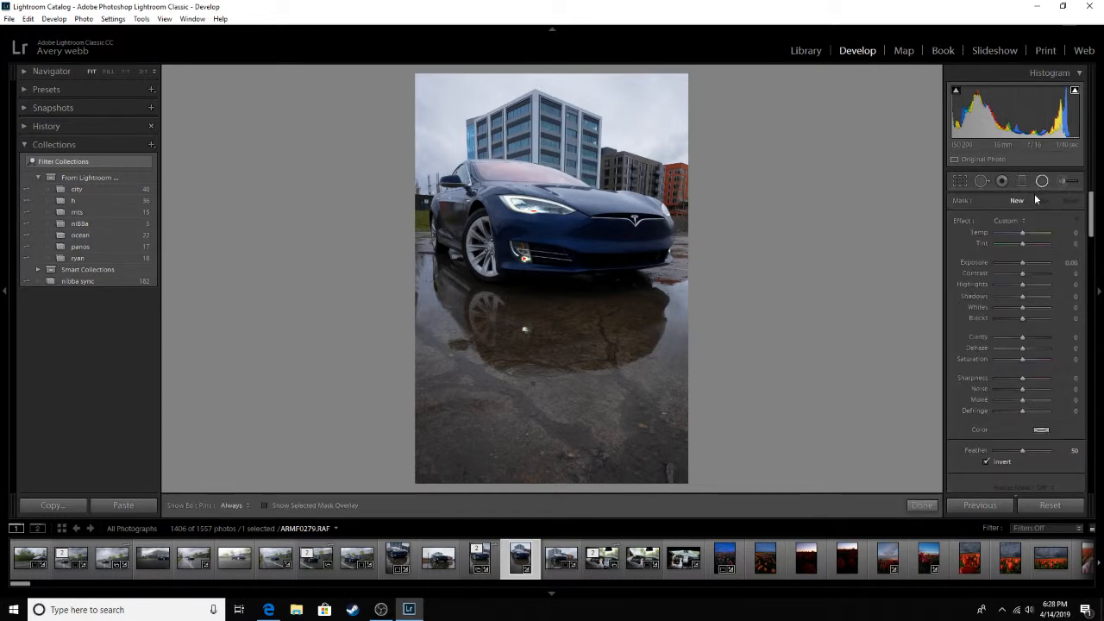
{"action": "left_click_drag", "start_coordinate": [521, 221], "coordinate": [684, 288]}
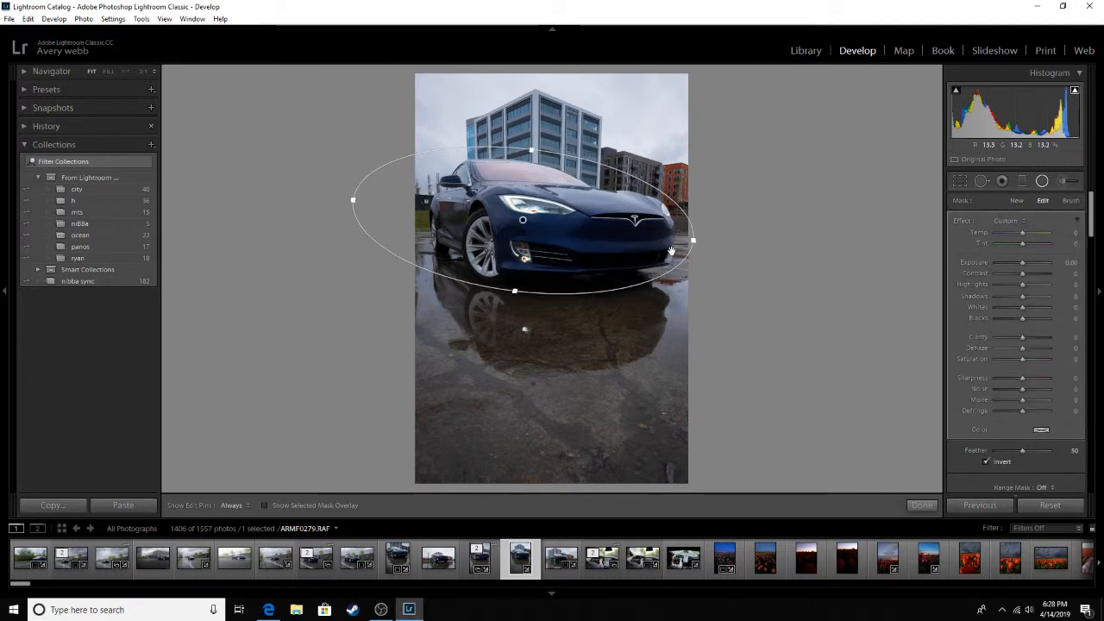
{"action": "left_click", "coordinate": [1037, 184]}
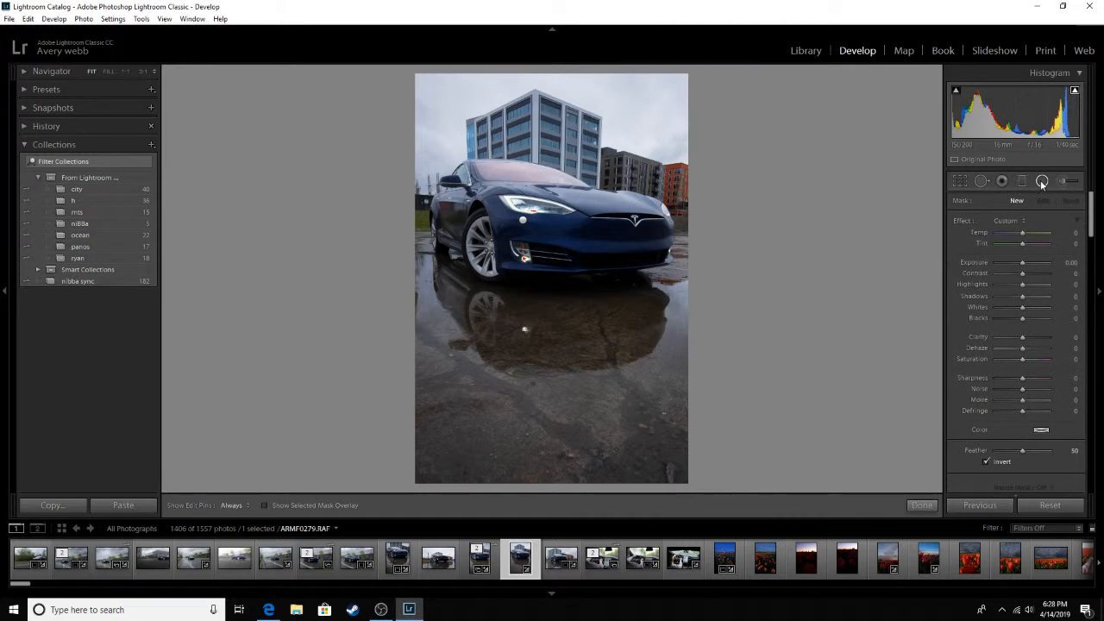
Place a small radial filter over the orange building beside the car.
{"action": "left_click", "coordinate": [1043, 182]}
{"action": "left_click_drag", "start_coordinate": [673, 177], "coordinate": [677, 203]}
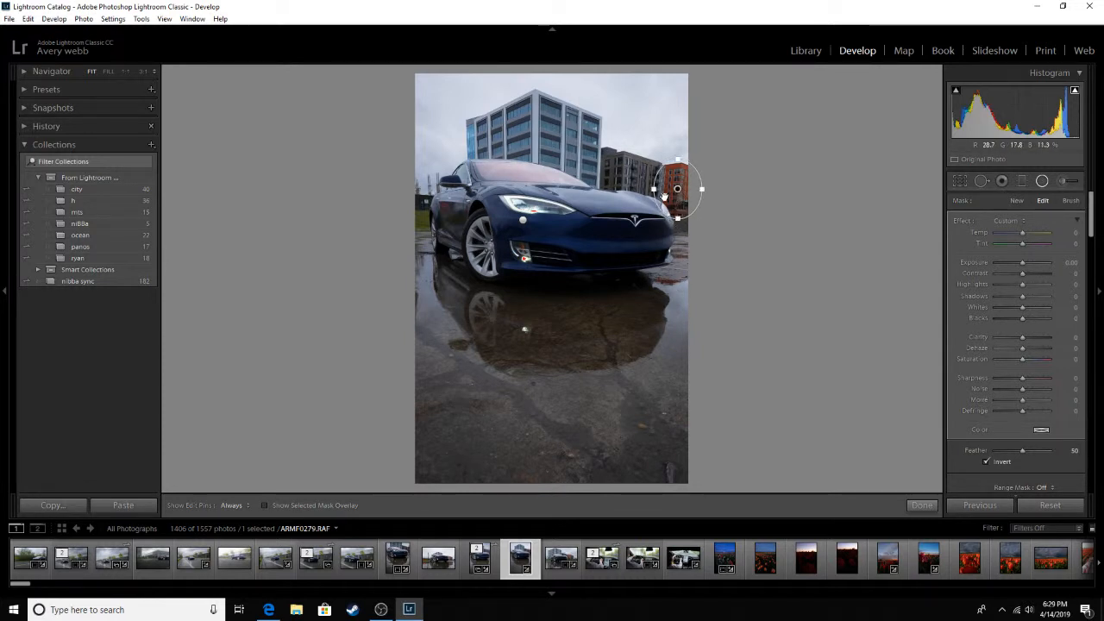
{"action": "left_click_drag", "start_coordinate": [676, 189], "coordinate": [675, 187]}
Draw a wide radial filter over the puddle and ground, plus a large one centred on the car covering most of the photo.
{"action": "mouse_move", "coordinate": [481, 339]}
{"action": "left_mouse_down"}
{"action": "mouse_move", "coordinate": [641, 400]}
{"action": "mouse_move", "coordinate": [709, 345]}
{"action": "mouse_move", "coordinate": [530, 370]}
{"action": "mouse_move", "coordinate": [565, 388]}
{"action": "left_mouse_up"}
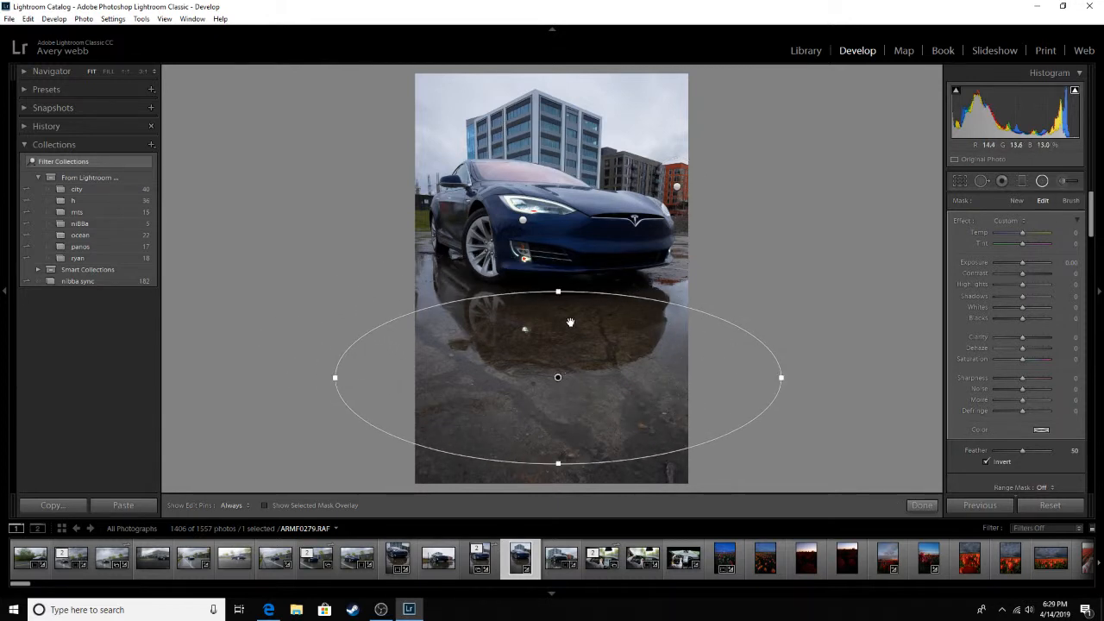
{"action": "left_click_drag", "start_coordinate": [558, 291], "coordinate": [558, 281]}
{"action": "mouse_move", "coordinate": [552, 208]}
{"action": "left_mouse_down"}
{"action": "mouse_move", "coordinate": [715, 333]}
{"action": "mouse_move", "coordinate": [720, 452]}
{"action": "left_mouse_up"}
{"action": "left_click_drag", "start_coordinate": [558, 210], "coordinate": [552, 258]}
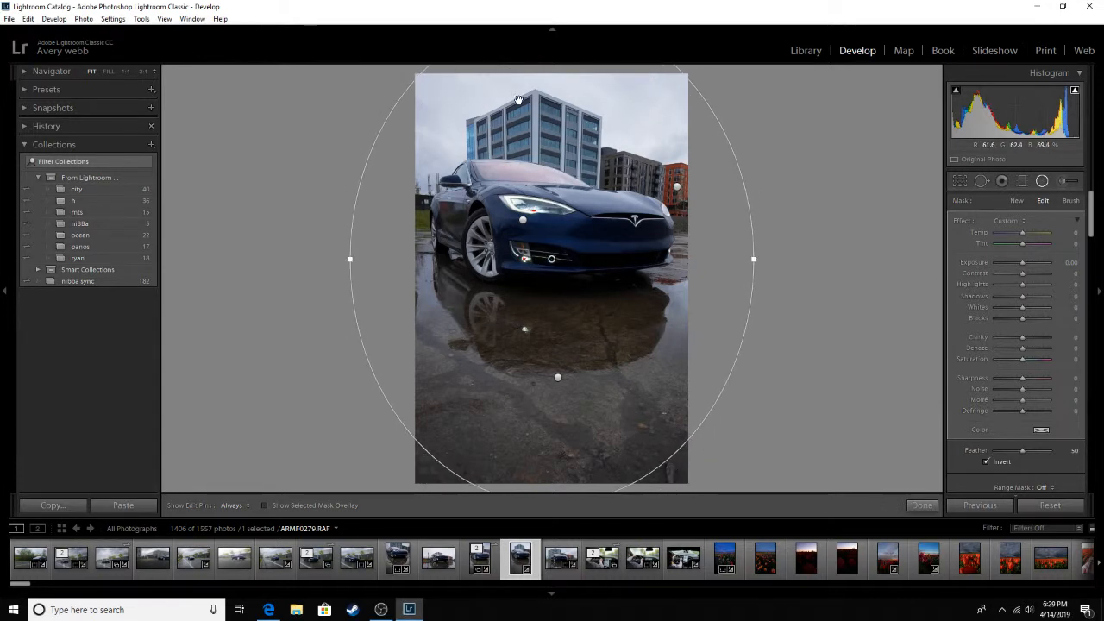
Add a wide radial filter over the sky and office building, ending just above the car's hood.
{"action": "left_click", "coordinate": [1017, 200]}
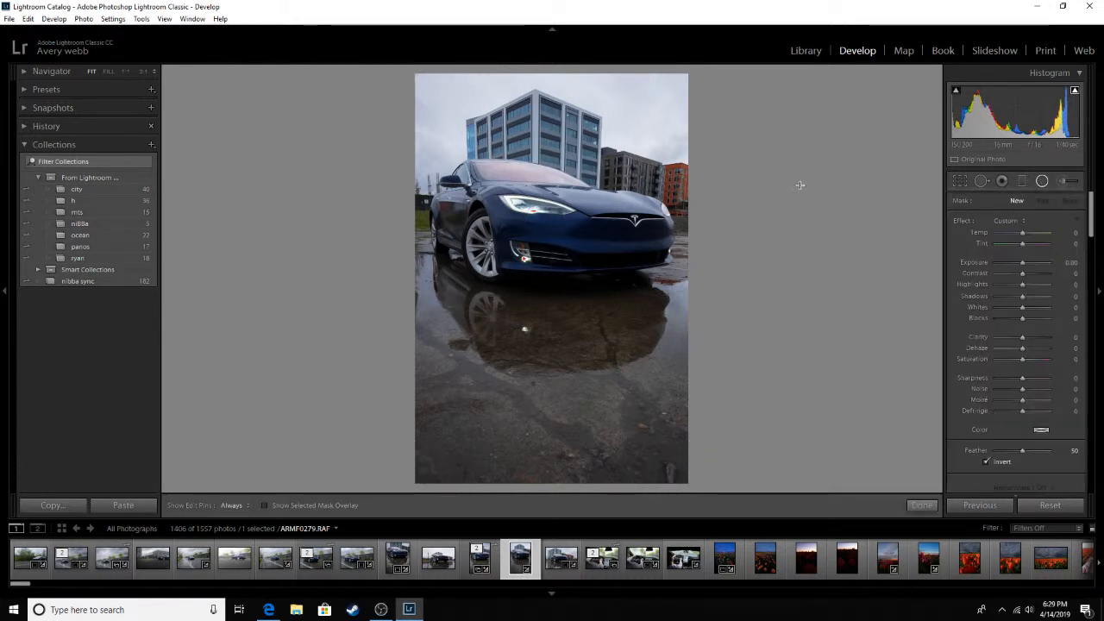
{"action": "left_click_drag", "start_coordinate": [526, 116], "coordinate": [546, 127]}
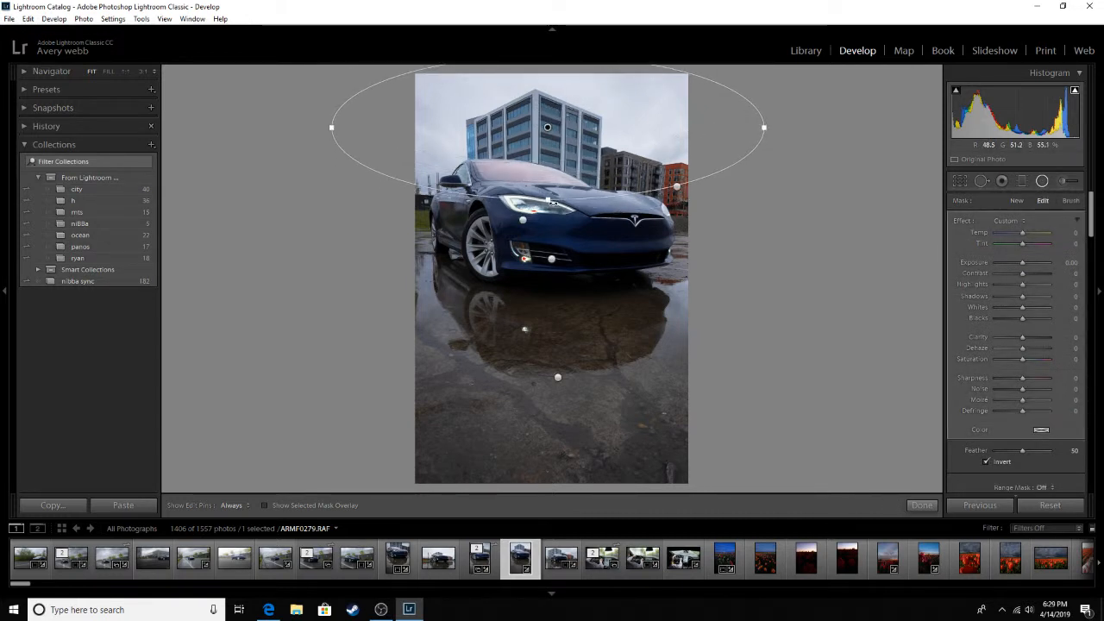
{"action": "left_click_drag", "start_coordinate": [547, 199], "coordinate": [548, 191]}
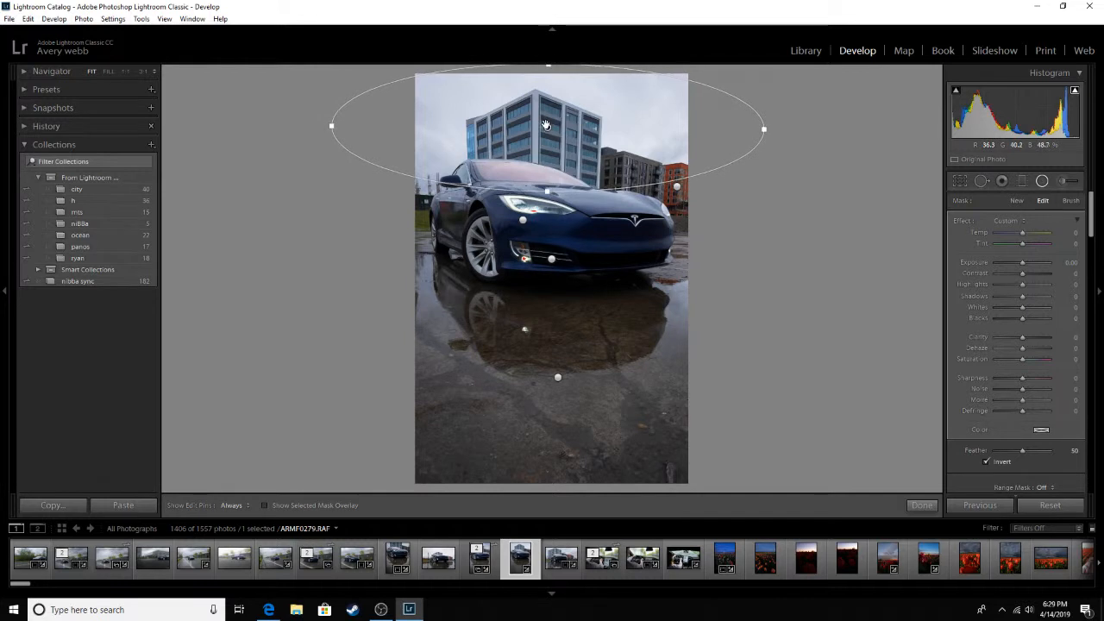
{"action": "left_click_drag", "start_coordinate": [547, 127], "coordinate": [549, 118]}
{"action": "left_click", "coordinate": [677, 167]}
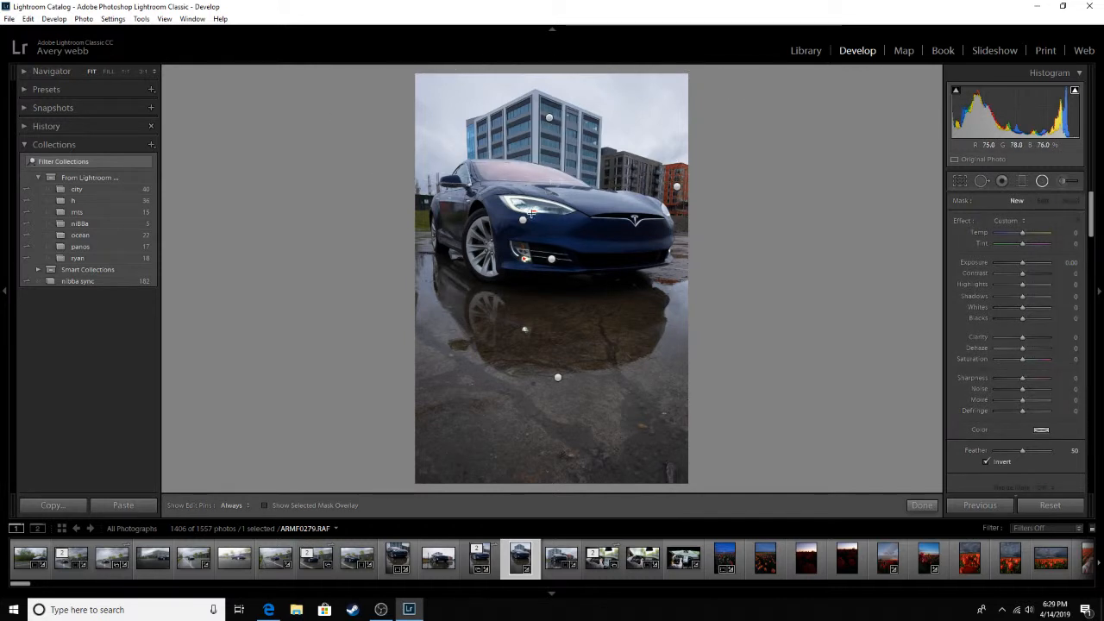
Set the ground radial filter to temp -2, exposure 0.09, shadows 9, clarity 48 and dehaze 4.
{"action": "left_click", "coordinate": [522, 220]}
{"action": "left_click_drag", "start_coordinate": [557, 379], "coordinate": [780, 474]}
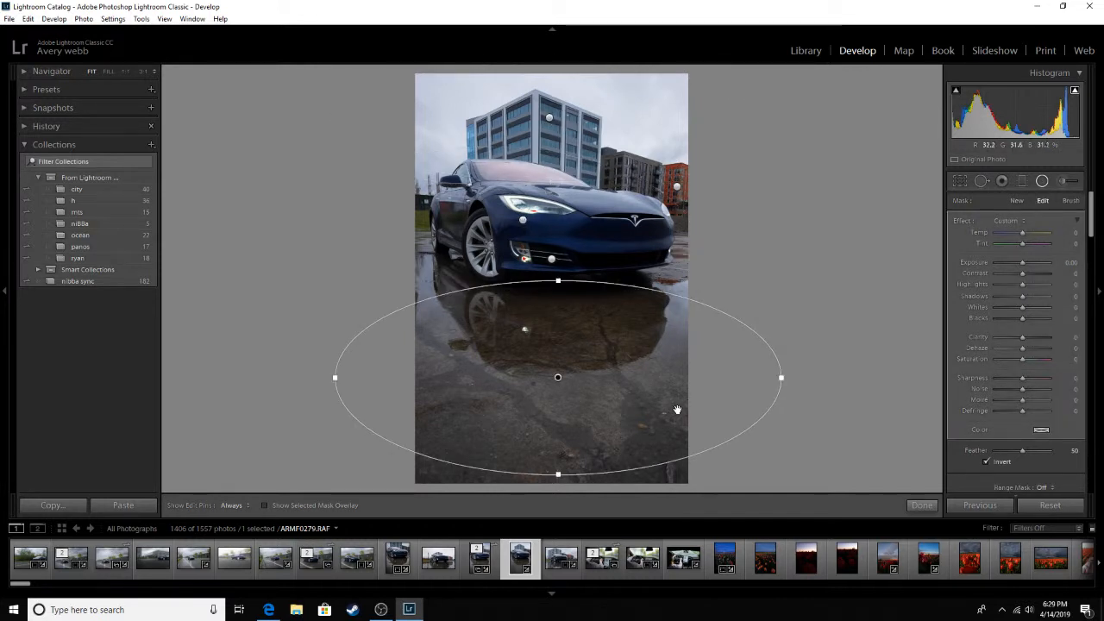
{"action": "mouse_move", "coordinate": [1024, 338]}
{"action": "left_mouse_down"}
{"action": "mouse_move", "coordinate": [1038, 337]}
{"action": "mouse_move", "coordinate": [1028, 346]}
{"action": "left_mouse_up"}
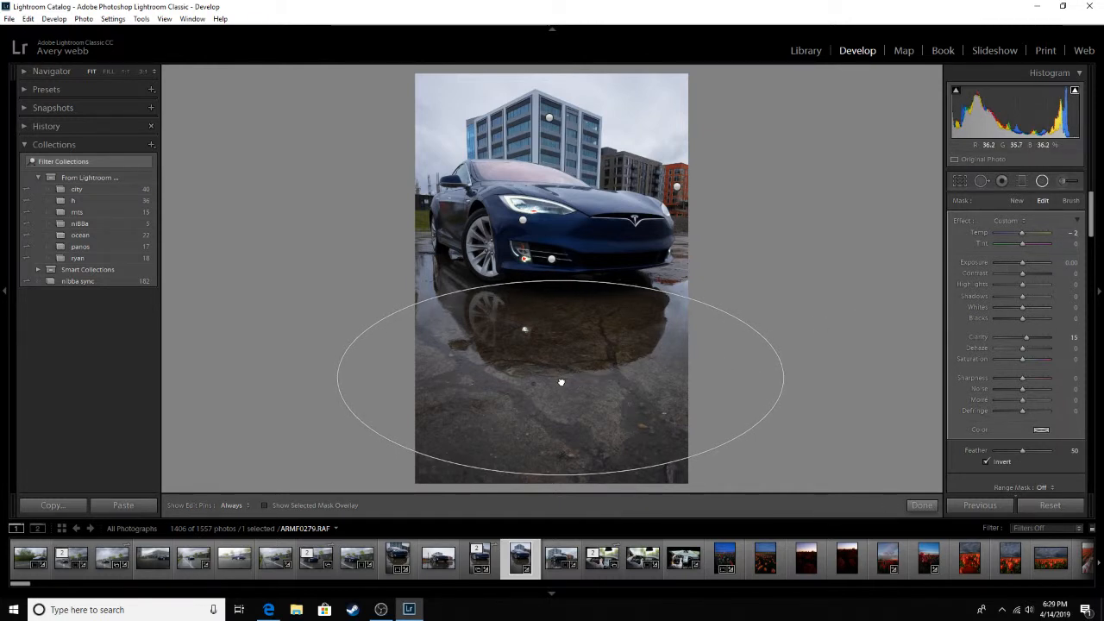
{"action": "left_click_drag", "start_coordinate": [1023, 352], "coordinate": [1024, 352]}
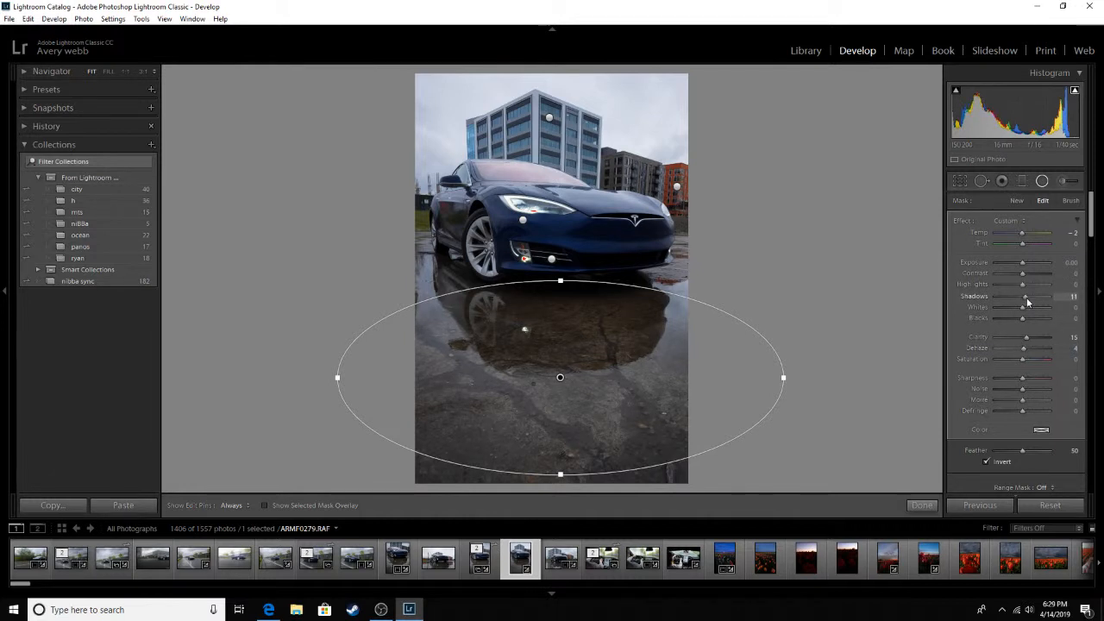
{"action": "left_click_drag", "start_coordinate": [1022, 263], "coordinate": [1023, 265]}
{"action": "left_click_drag", "start_coordinate": [1027, 337], "coordinate": [1032, 342]}
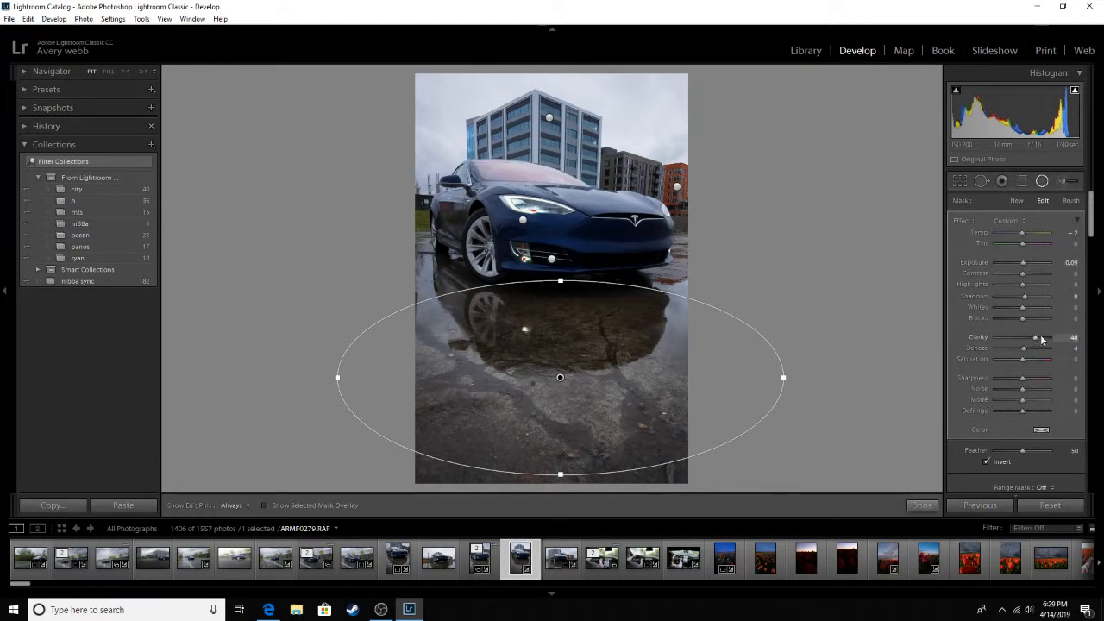
{"action": "left_click", "coordinate": [837, 368]}
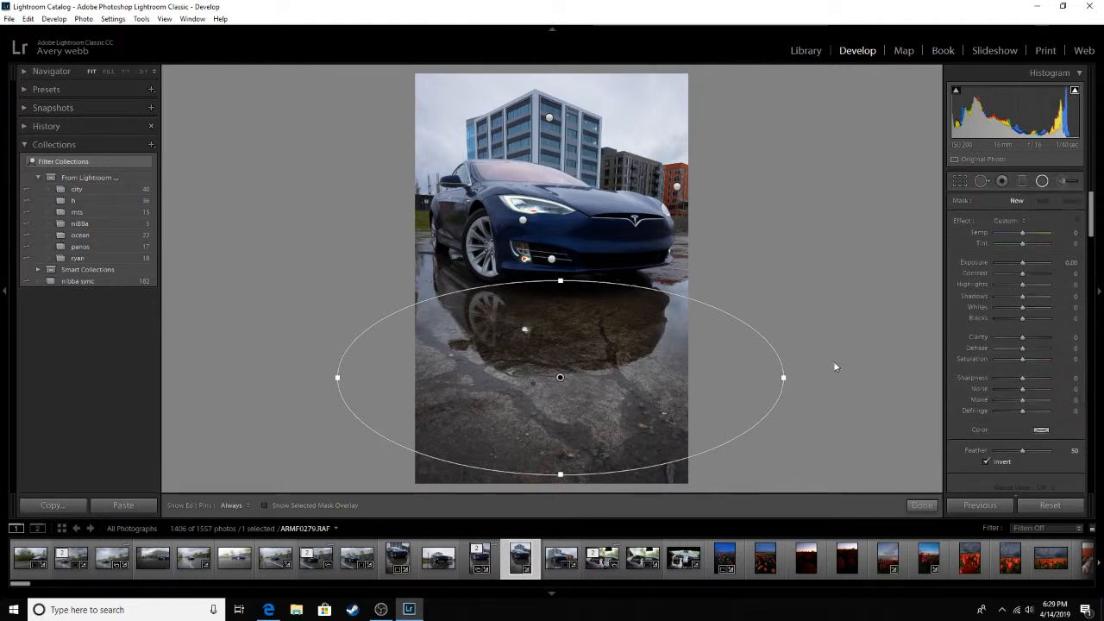
{"action": "left_click", "coordinate": [562, 378]}
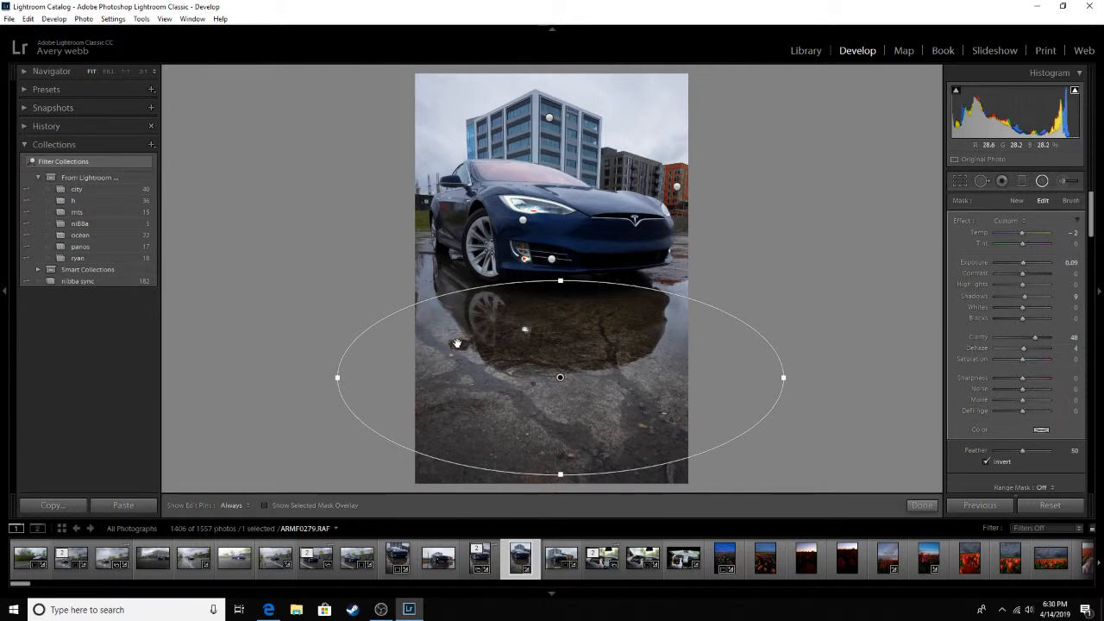
{"action": "left_click", "coordinate": [753, 396]}
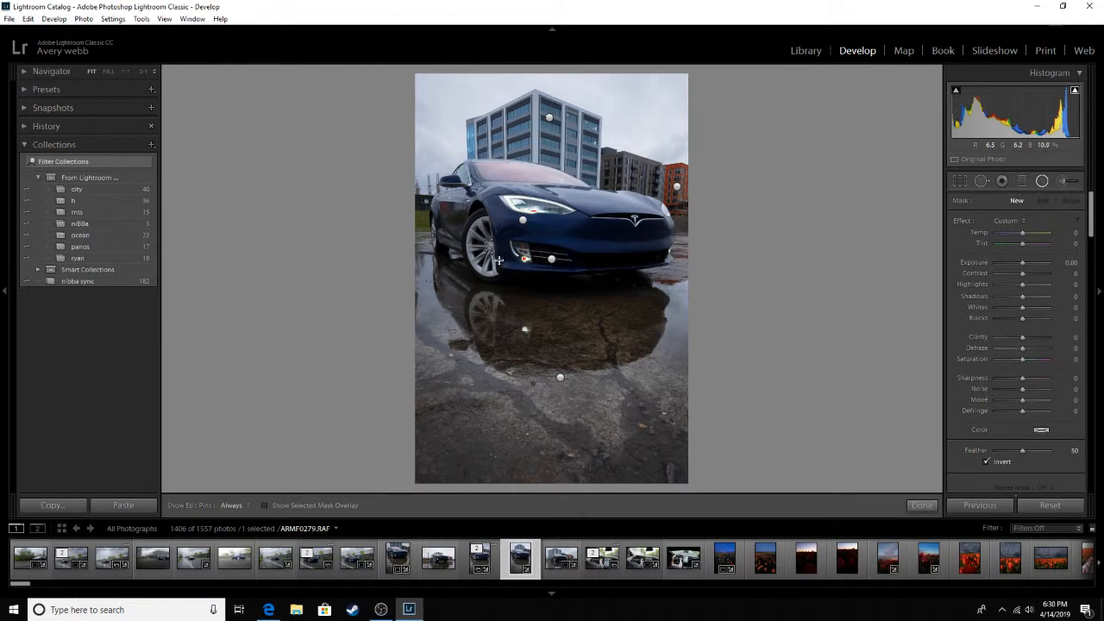
Add a radial filter on the front wheel with exposure 0.09, shadows 7, whites 100, clarity 2 and feather 62.
{"action": "mouse_move", "coordinate": [473, 236]}
{"action": "left_mouse_down"}
{"action": "mouse_move", "coordinate": [502, 276]}
{"action": "mouse_move", "coordinate": [508, 245]}
{"action": "left_mouse_up"}
{"action": "left_click_drag", "start_coordinate": [482, 211], "coordinate": [486, 245]}
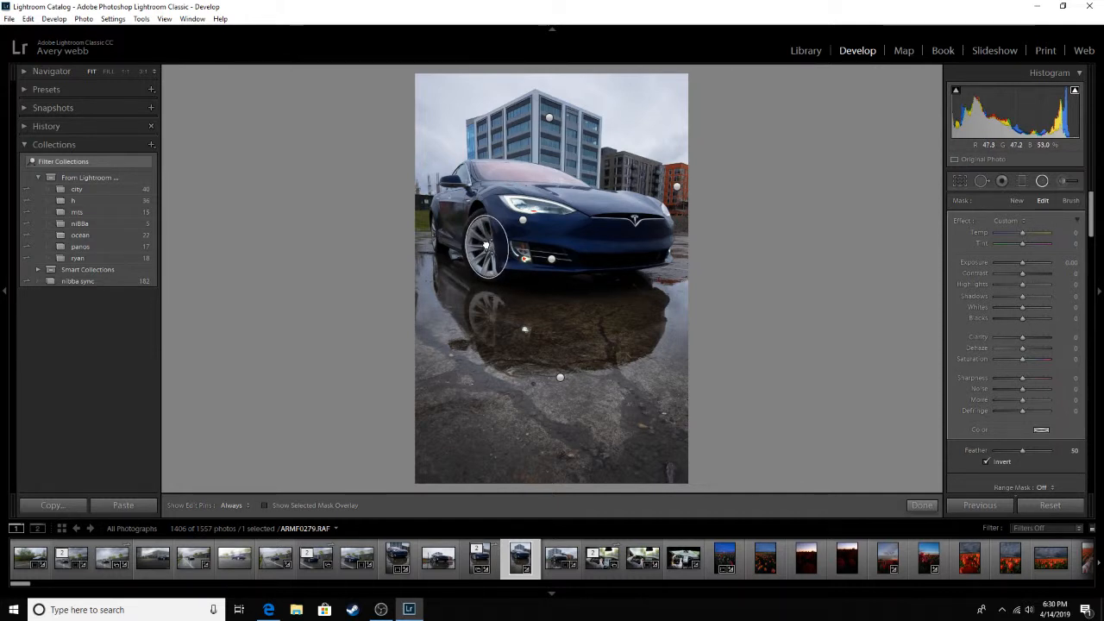
{"action": "left_click_drag", "start_coordinate": [1023, 266], "coordinate": [1025, 269]}
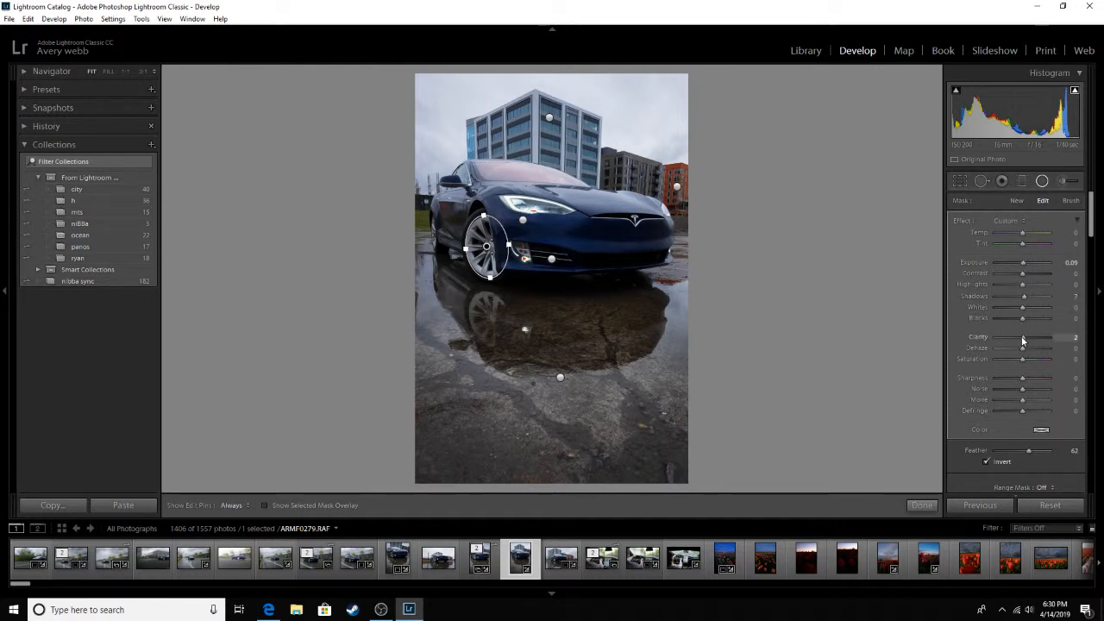
{"action": "left_click_drag", "start_coordinate": [1023, 310], "coordinate": [1034, 314]}
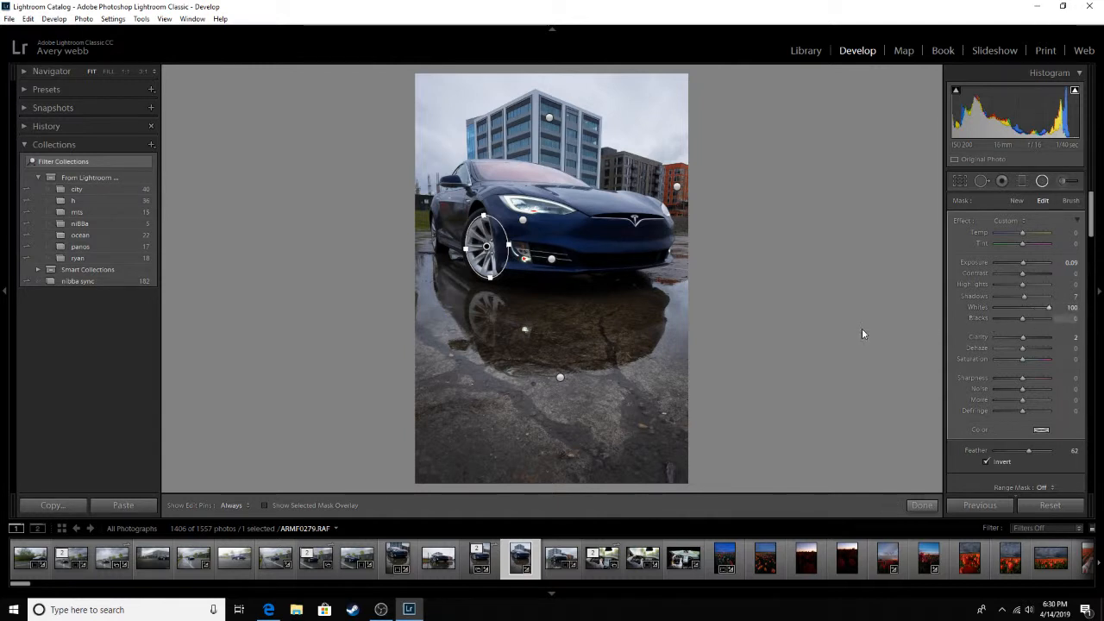
{"action": "key", "text": "Return"}
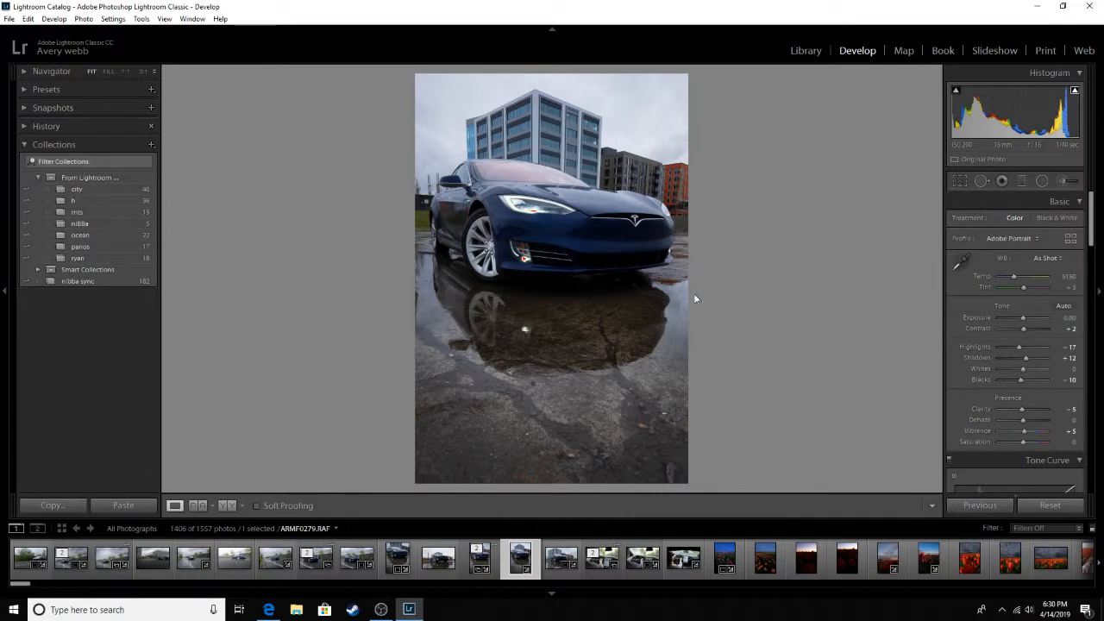
Recentre the car's radial filter over the body and set its feather to 66, checking coverage with the mask overlay.
{"action": "key", "text": "shift+m"}
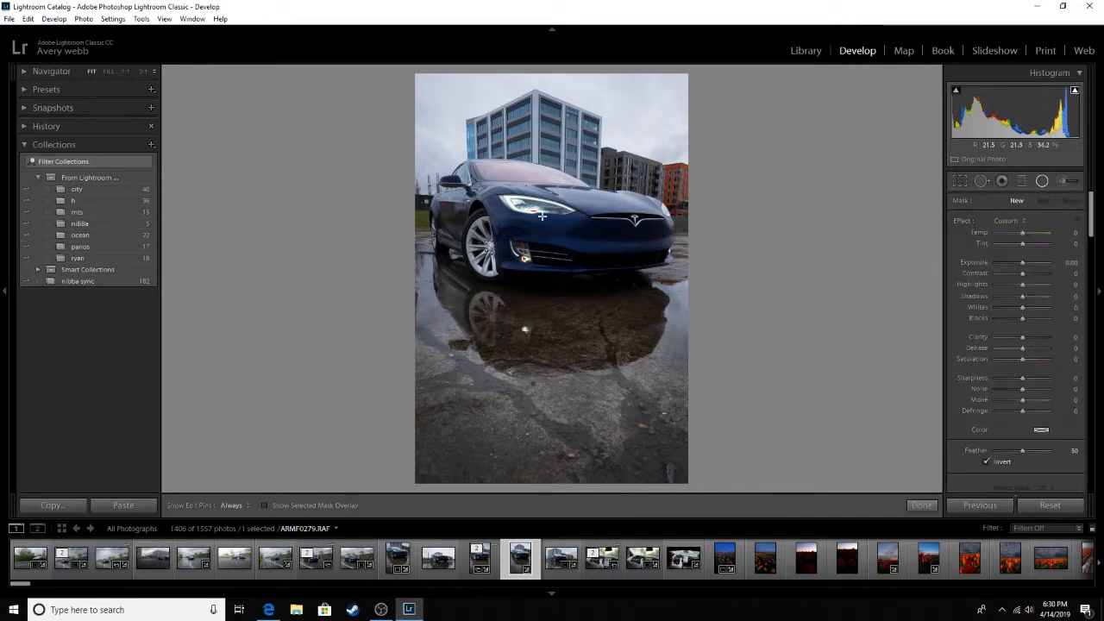
{"action": "left_click", "coordinate": [523, 220]}
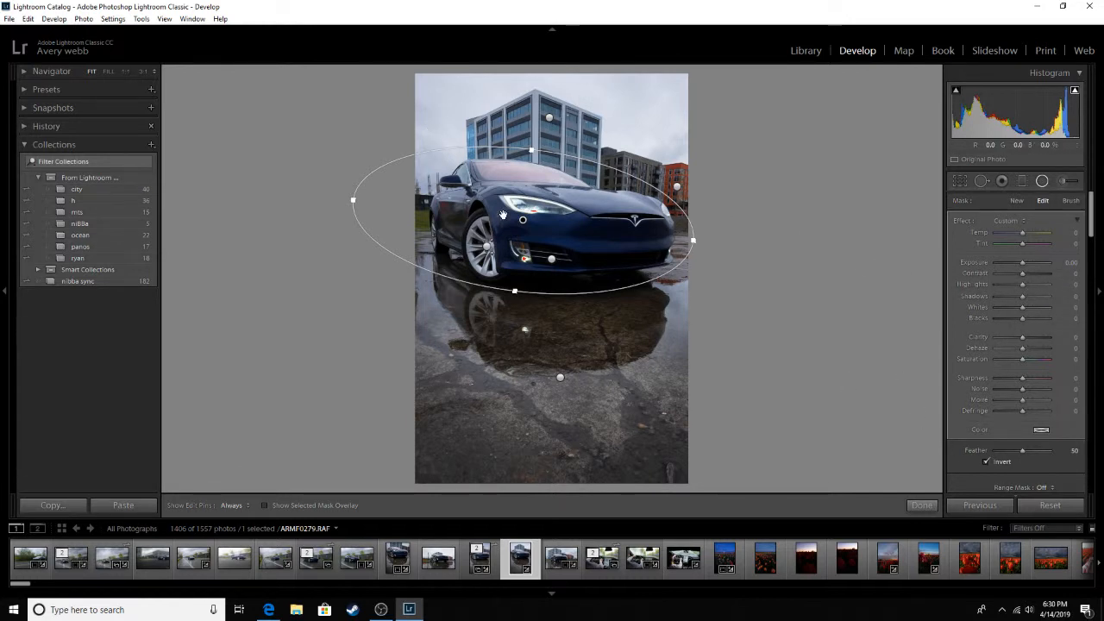
{"action": "left_click_drag", "start_coordinate": [522, 220], "coordinate": [538, 221]}
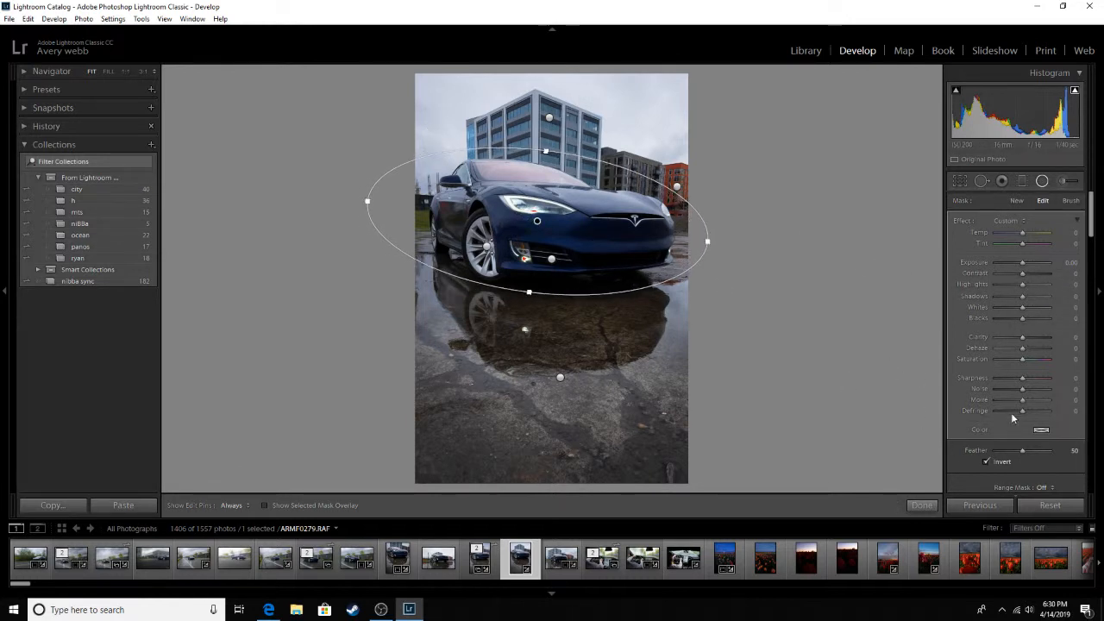
{"action": "left_click", "coordinate": [266, 506]}
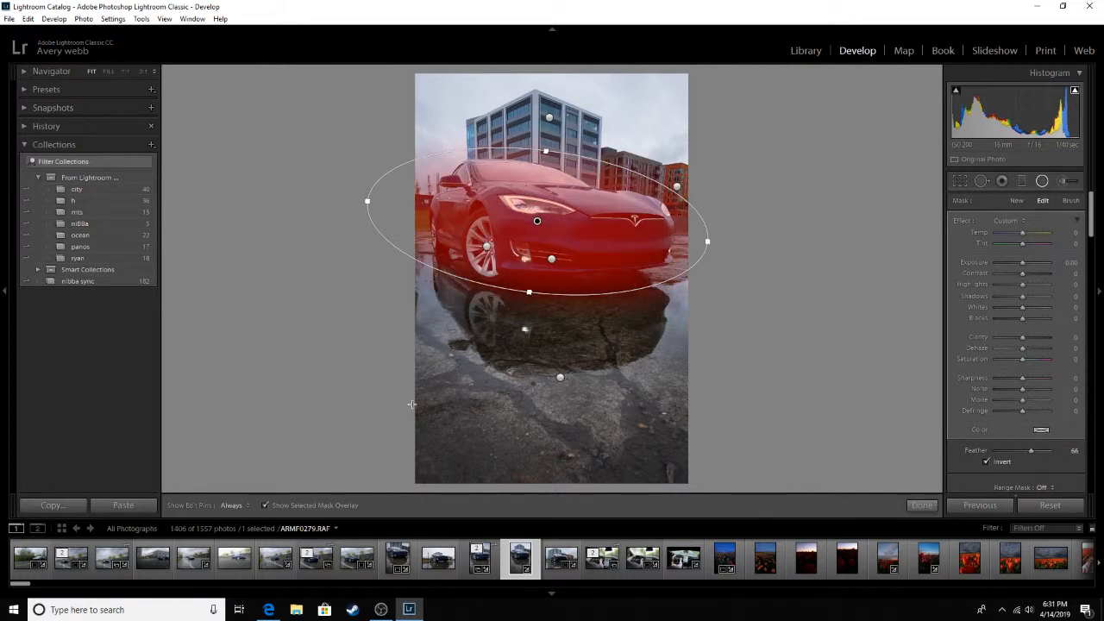
{"action": "left_click", "coordinate": [265, 506]}
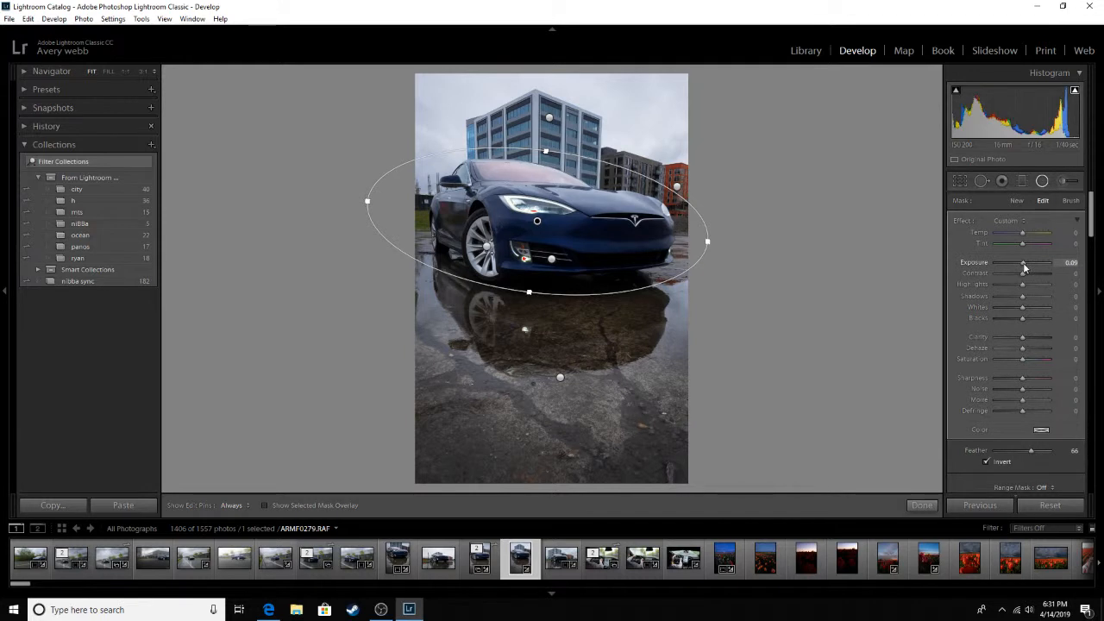
Set the car's radial filter to exposure 0.09, whites -2, clarity 30 and dehaze 4.
{"action": "left_click_drag", "start_coordinate": [1024, 268], "coordinate": [1024, 268]}
{"action": "left_click_drag", "start_coordinate": [1022, 338], "coordinate": [1024, 350]}
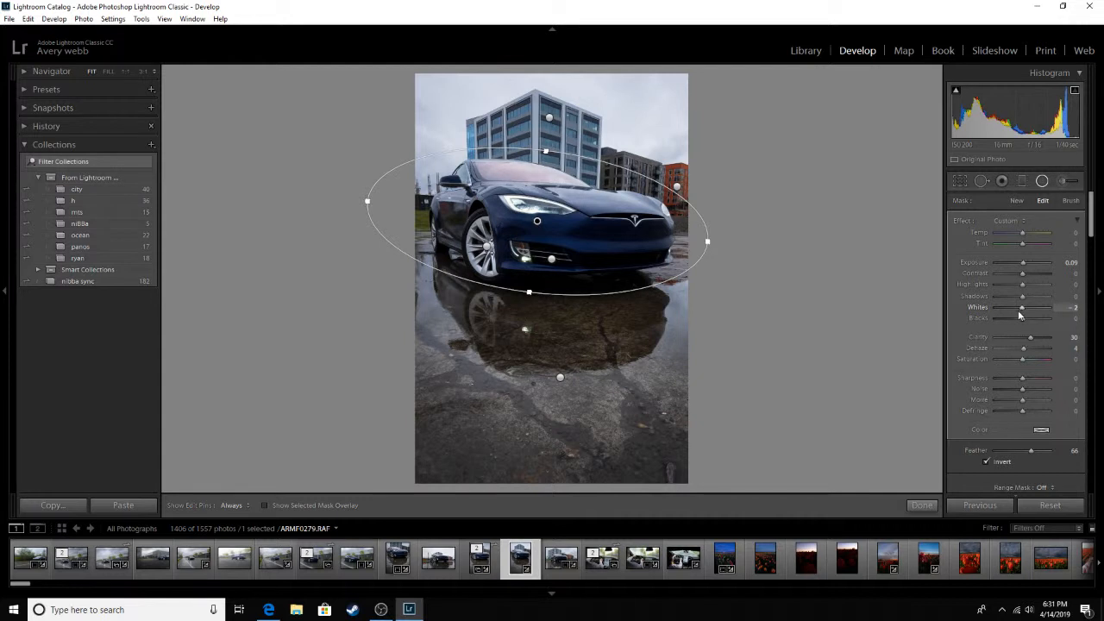
Fine-tune the highlights of the front wheel's radial filter and deselect it.
{"action": "left_click", "coordinate": [483, 249]}
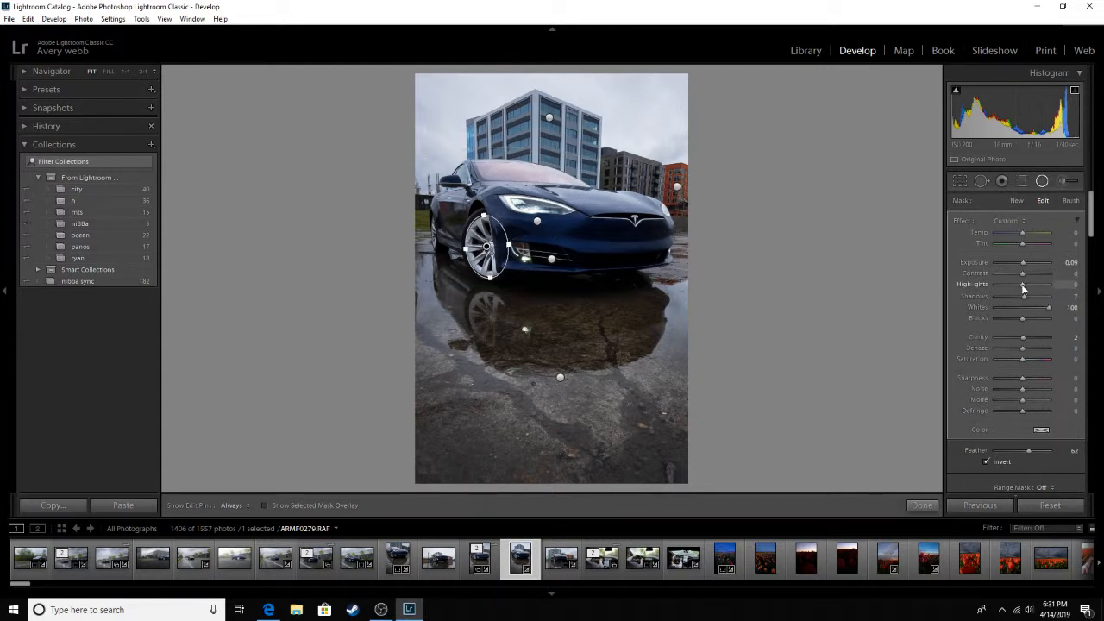
{"action": "left_click_drag", "start_coordinate": [1023, 290], "coordinate": [1027, 289]}
{"action": "left_click_drag", "start_coordinate": [1024, 287], "coordinate": [1022, 287]}
{"action": "key", "text": "Escape"}
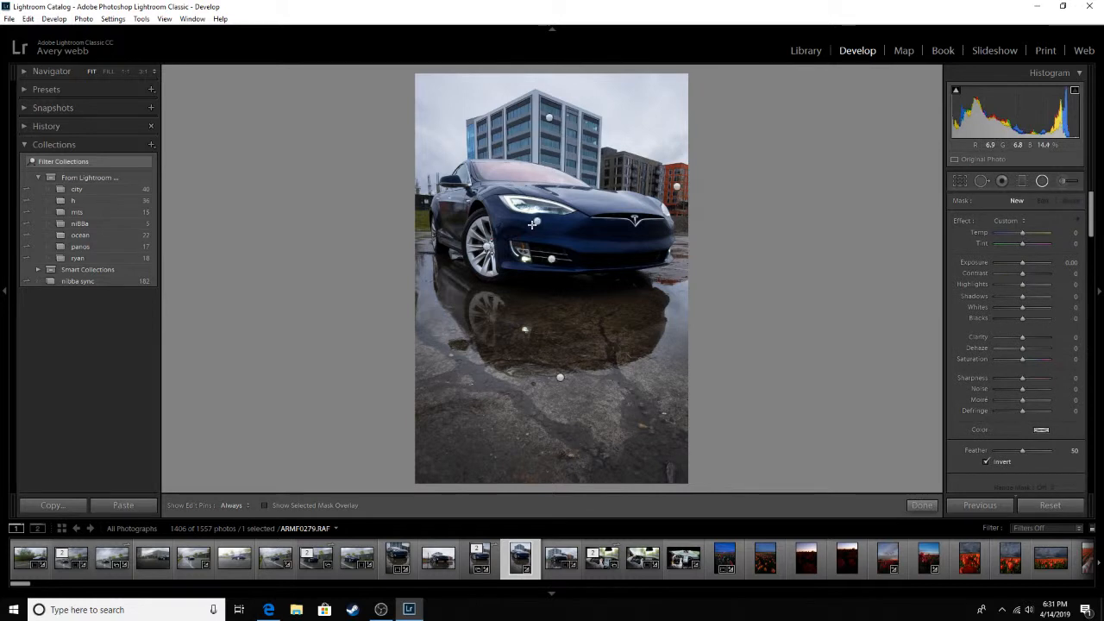
Nudge the car's radial filter slightly towards the front grille and set its temp to -2 and sharpness to 11.
{"action": "left_click", "coordinate": [537, 221]}
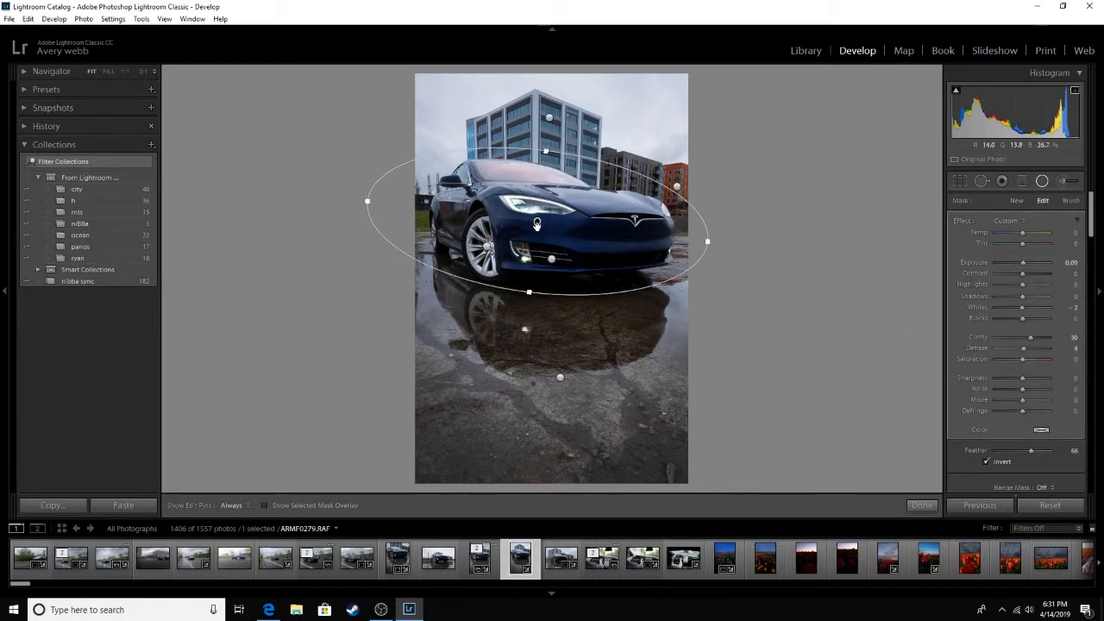
{"action": "left_click_drag", "start_coordinate": [536, 221], "coordinate": [540, 222]}
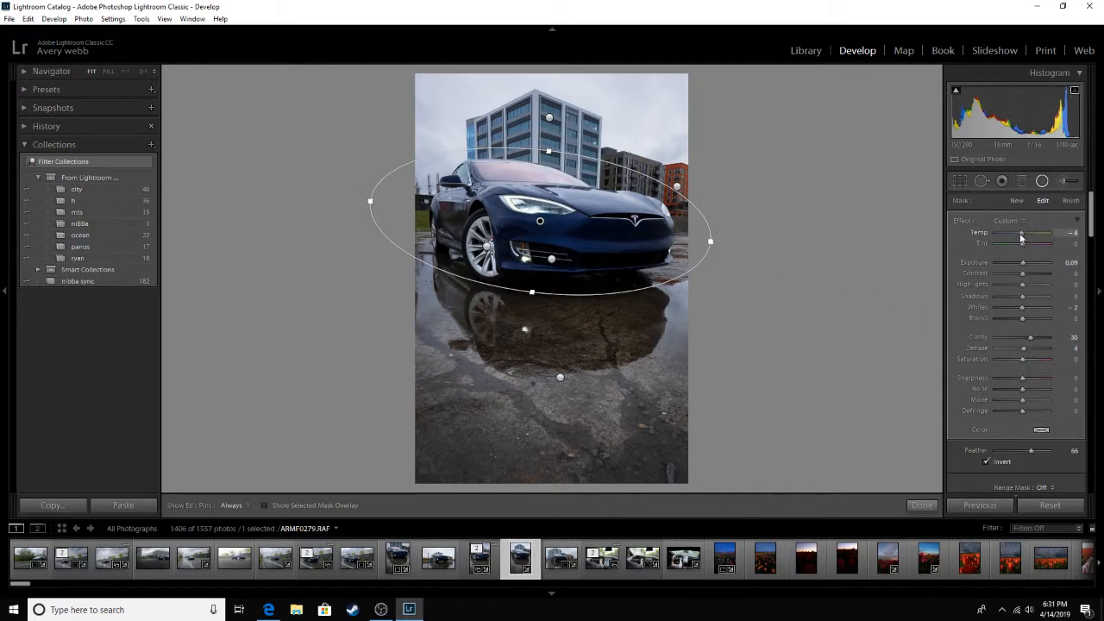
{"action": "left_click_drag", "start_coordinate": [1022, 235], "coordinate": [1022, 237]}
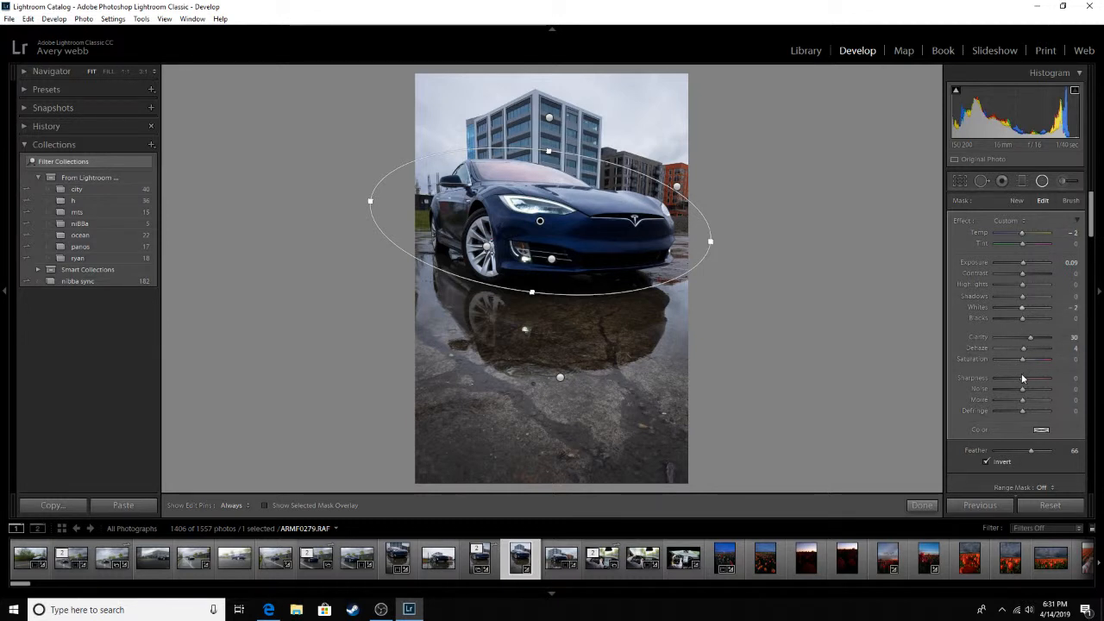
{"action": "left_click_drag", "start_coordinate": [1023, 378], "coordinate": [1026, 379]}
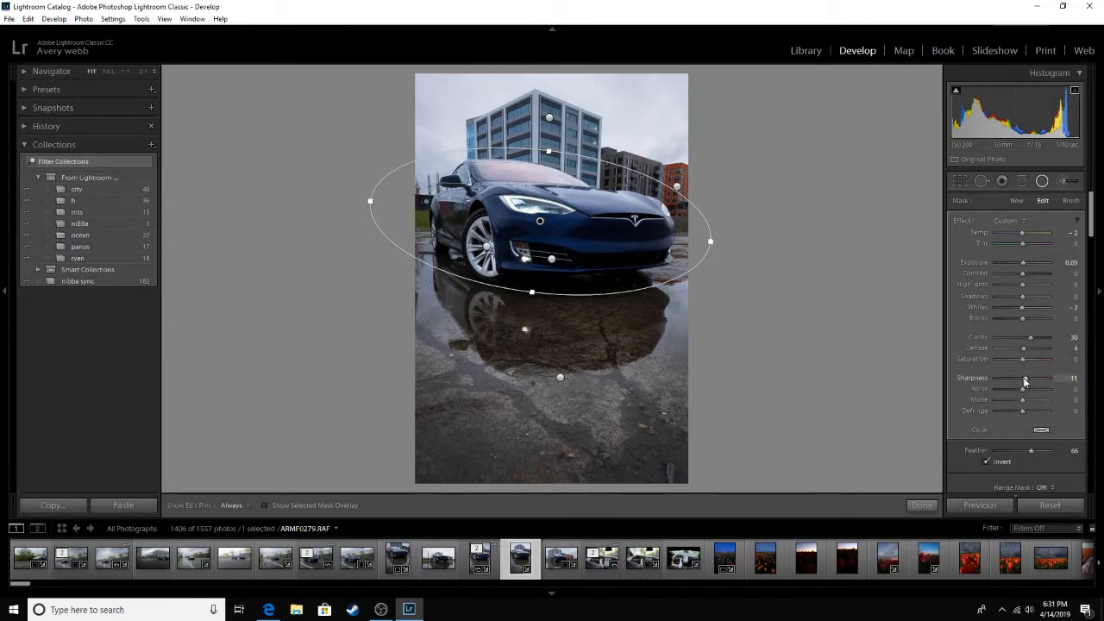
{"action": "left_click_drag", "start_coordinate": [540, 221], "coordinate": [550, 229]}
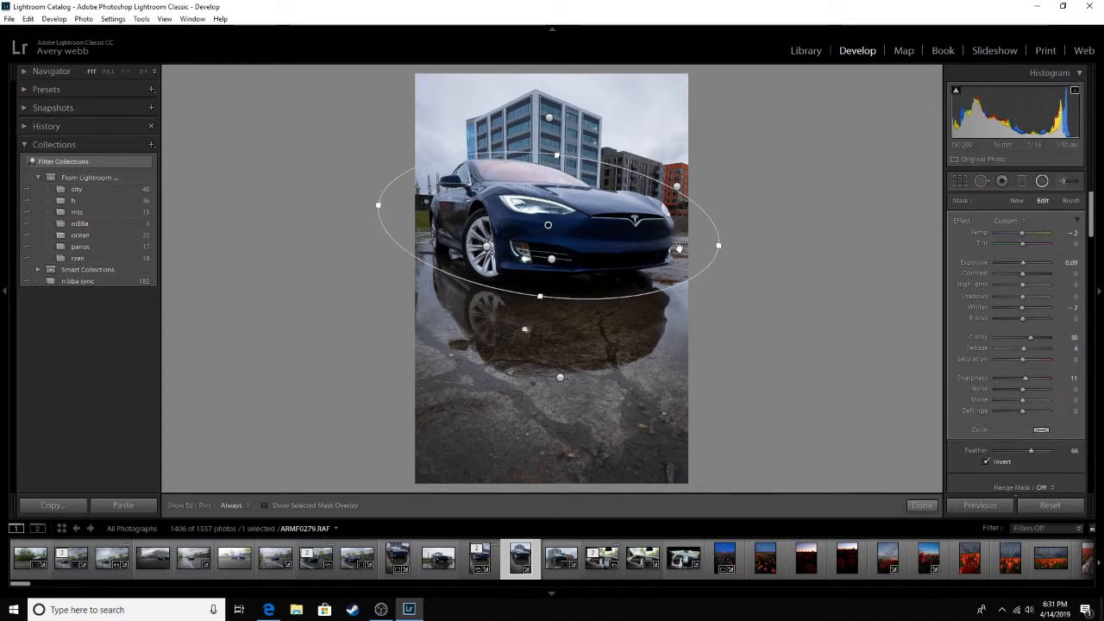
Set the sky and office building radial filter to clarity 59, dehaze 20 and highlights -70, and shift it slightly sideways.
{"action": "left_click", "coordinate": [646, 233]}
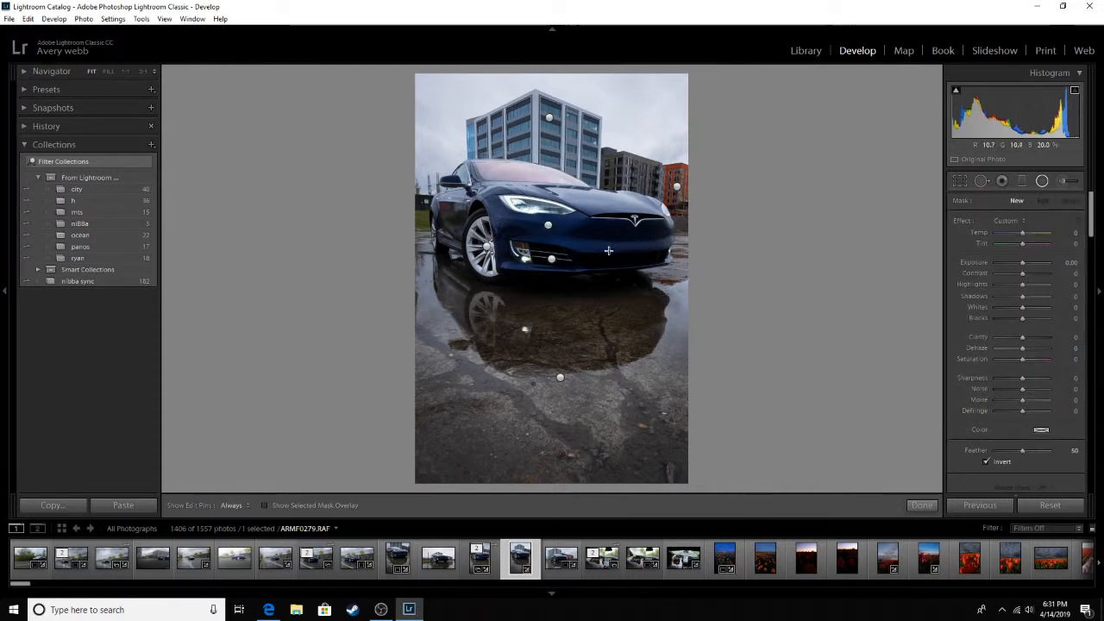
{"action": "left_click", "coordinate": [550, 260]}
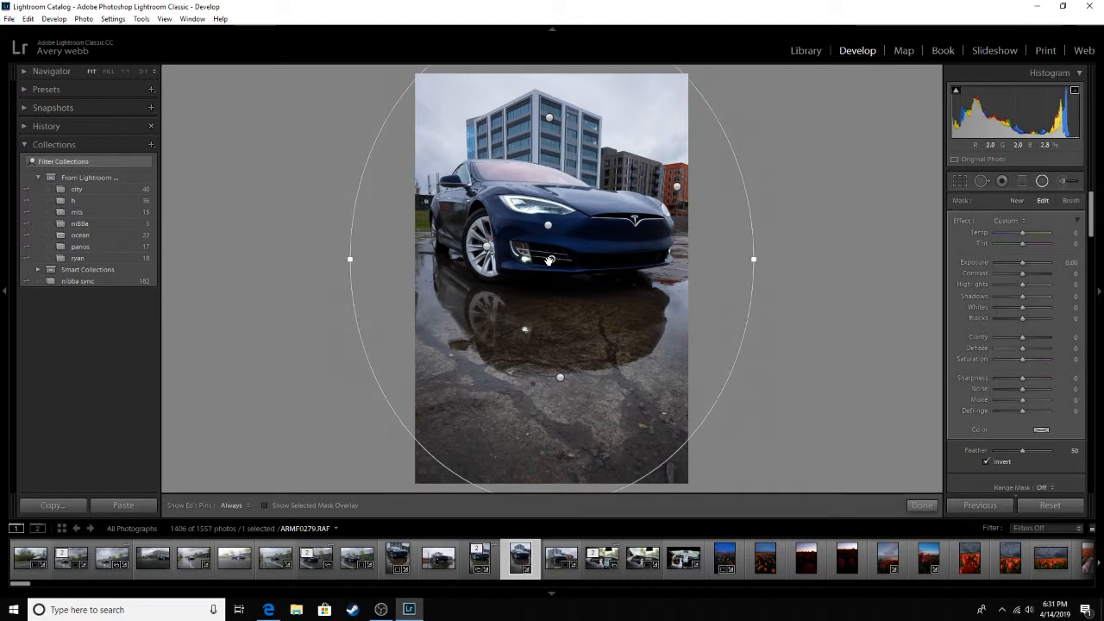
{"action": "left_click", "coordinate": [549, 118]}
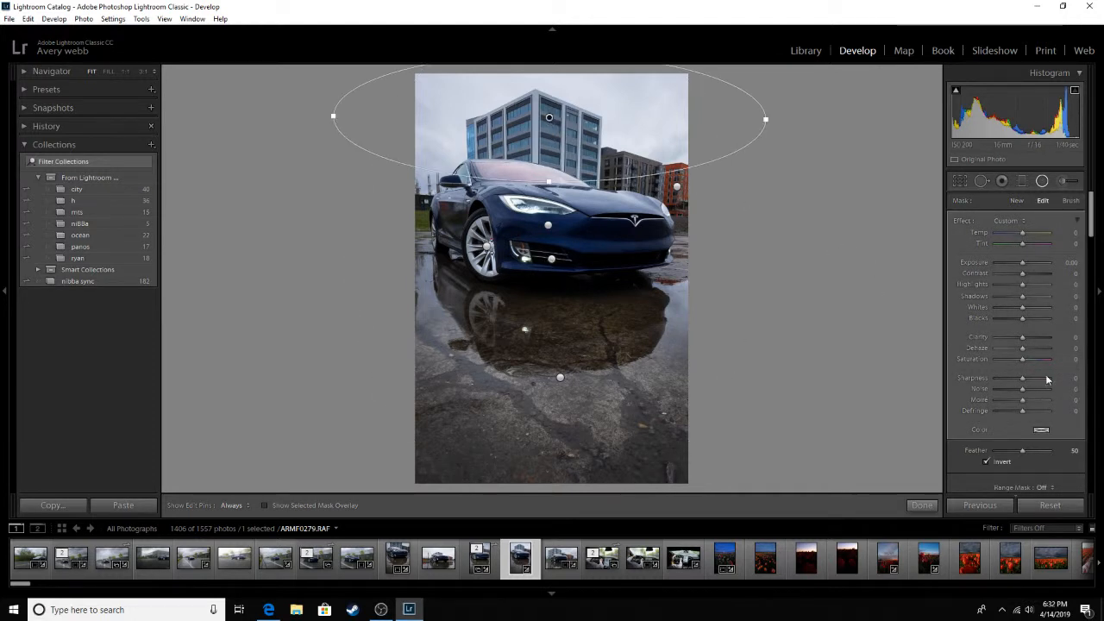
{"action": "left_click_drag", "start_coordinate": [1022, 338], "coordinate": [1038, 337]}
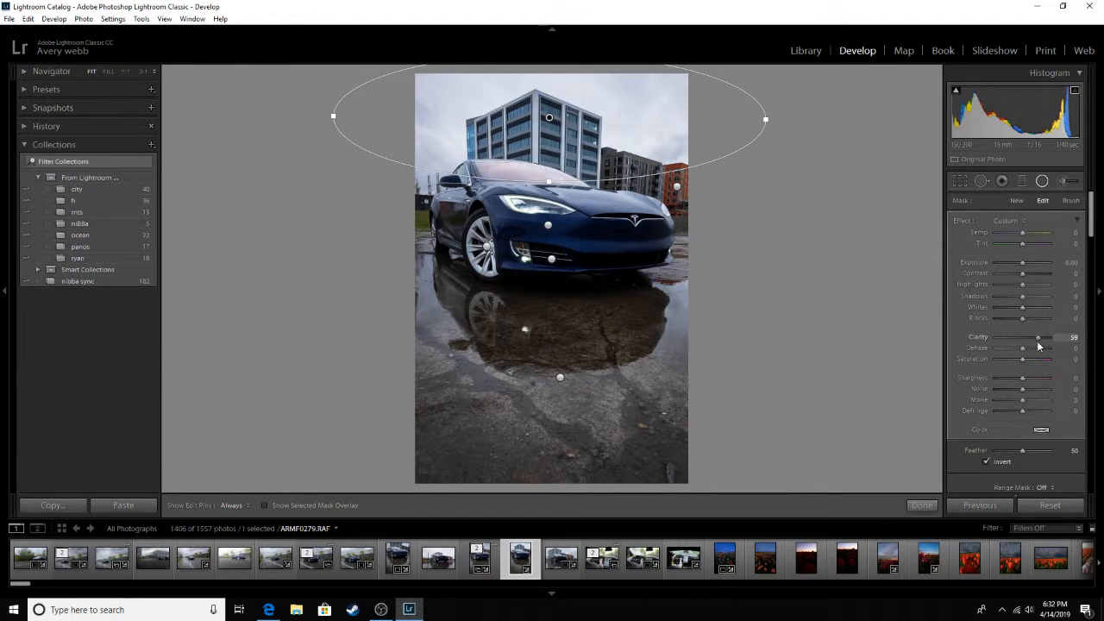
{"action": "left_click_drag", "start_coordinate": [1023, 349], "coordinate": [1027, 351]}
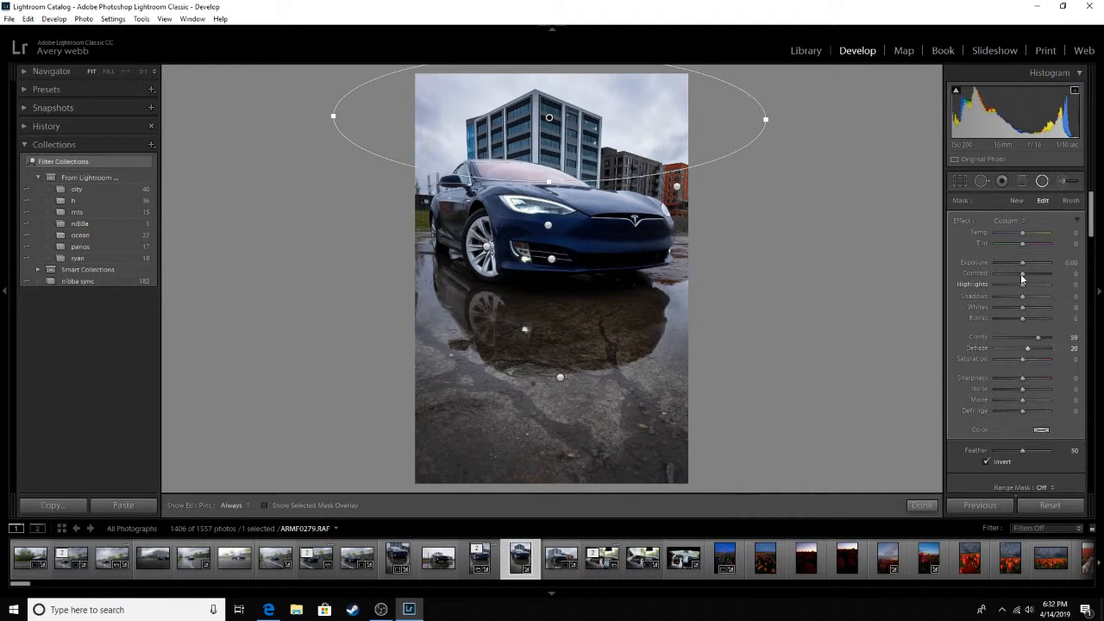
{"action": "left_click_drag", "start_coordinate": [1023, 284], "coordinate": [1005, 313]}
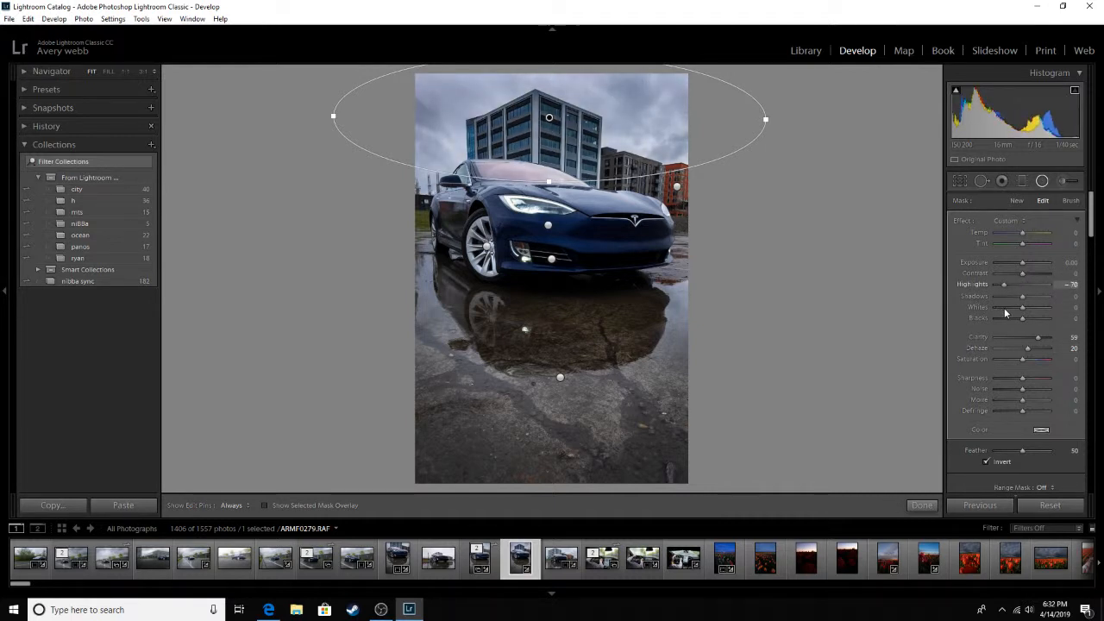
{"action": "left_click_drag", "start_coordinate": [548, 117], "coordinate": [545, 117]}
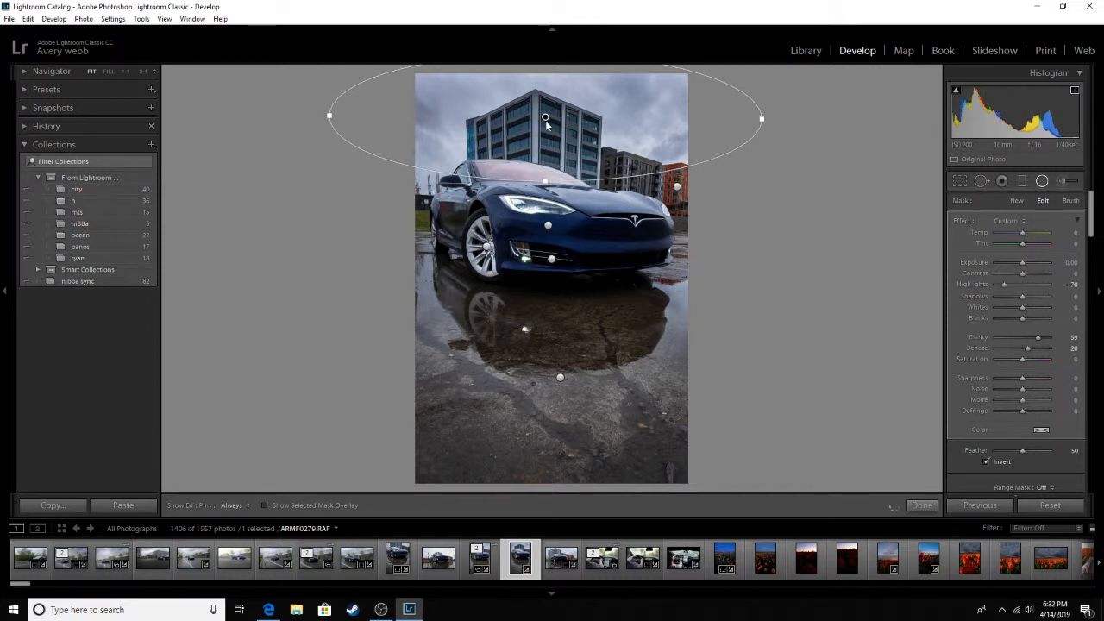
Restrict the sky filter with a Color range mask sampled from the clouds, amount 9, checking coverage with the mask overlay.
{"action": "left_click", "coordinate": [1041, 487]}
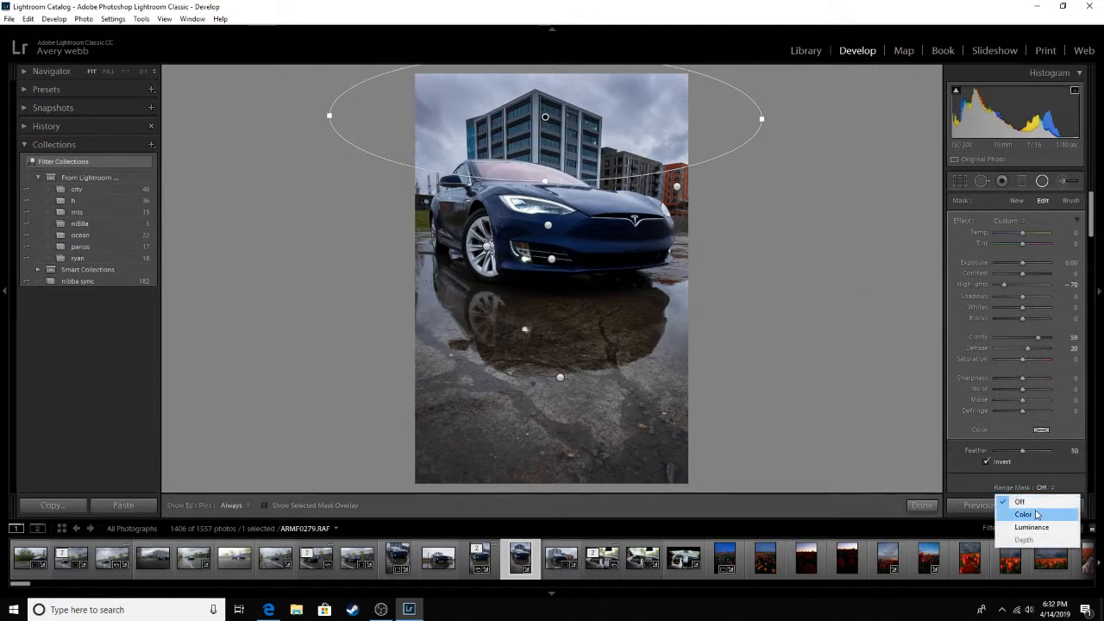
{"action": "left_click", "coordinate": [1028, 511]}
{"action": "left_click", "coordinate": [603, 99]}
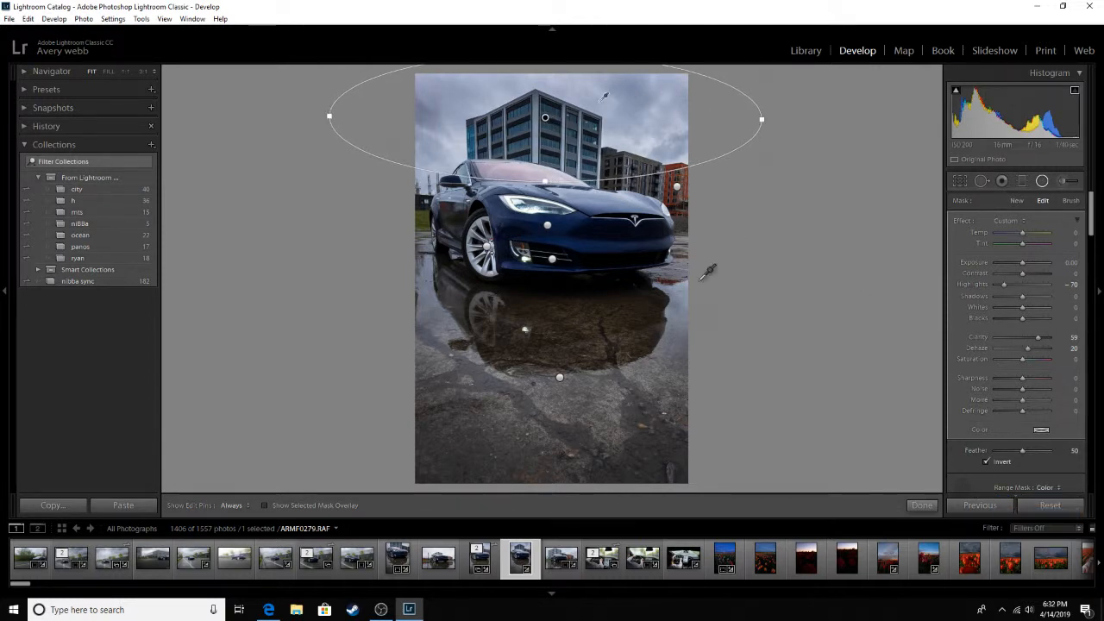
{"action": "left_click", "coordinate": [264, 504]}
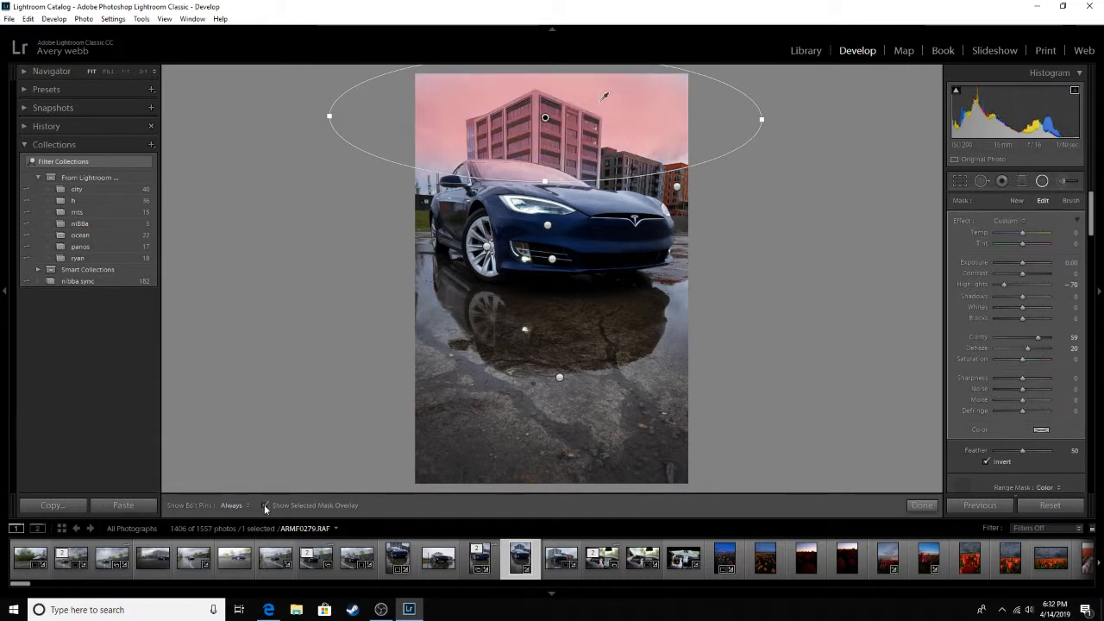
{"action": "scroll", "coordinate": [1035, 477], "scroll_direction": "down", "scroll_amount": 5}
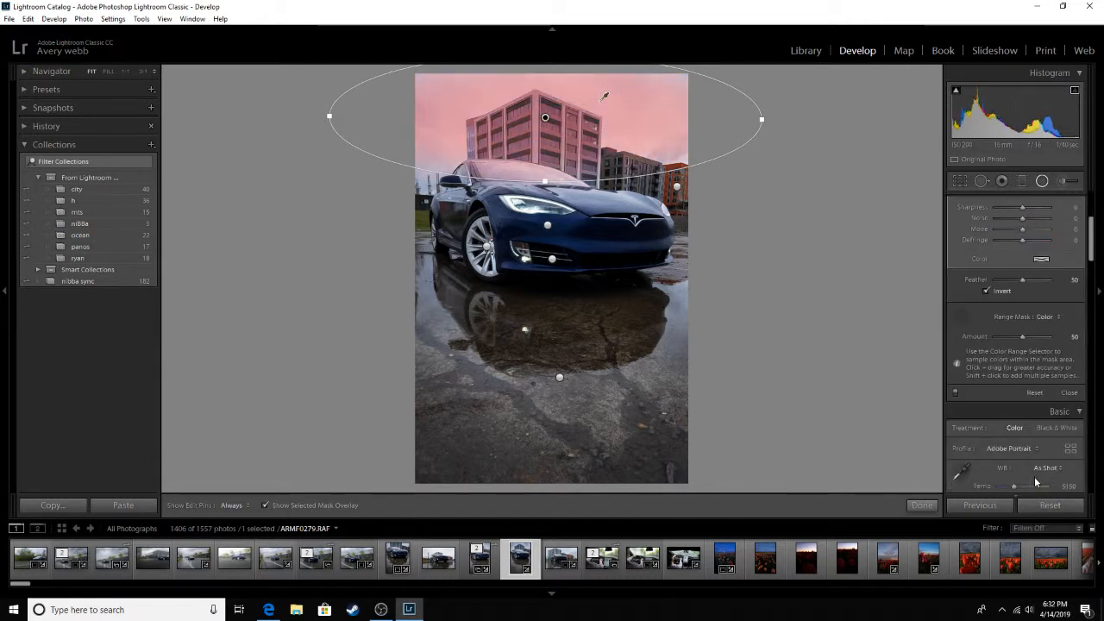
{"action": "left_click_drag", "start_coordinate": [1024, 336], "coordinate": [1000, 337]}
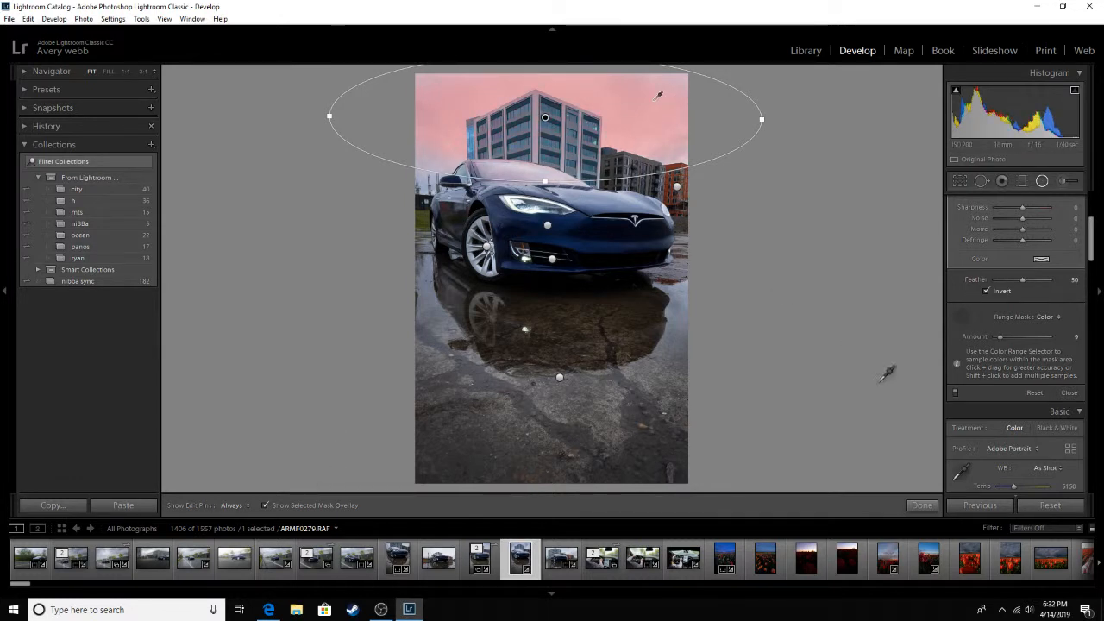
{"action": "key", "text": "Escape"}
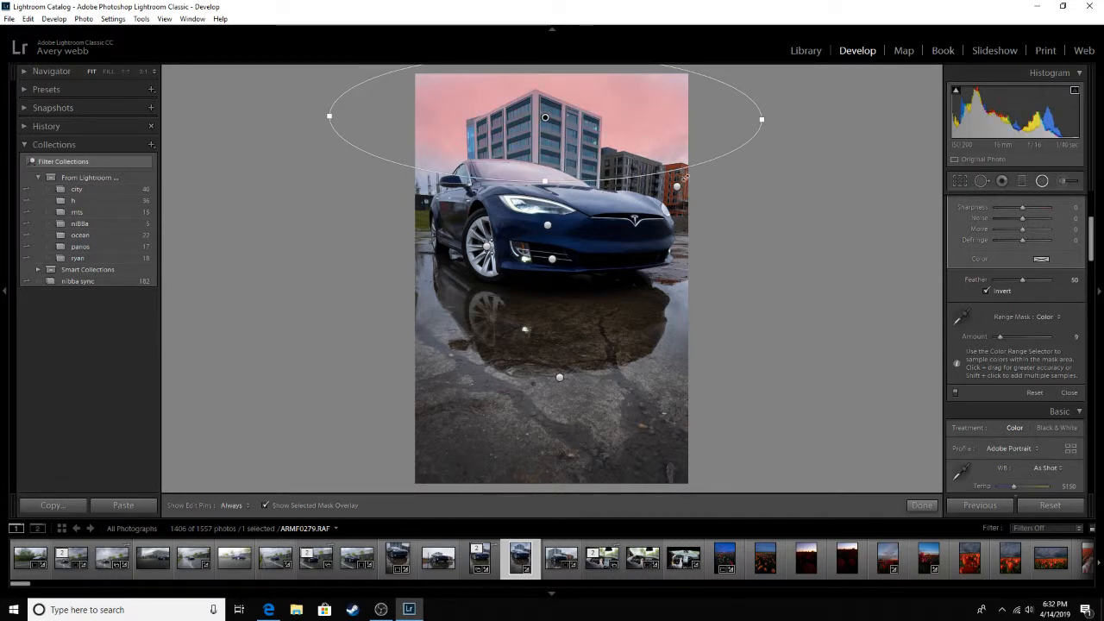
{"action": "left_click", "coordinate": [265, 505]}
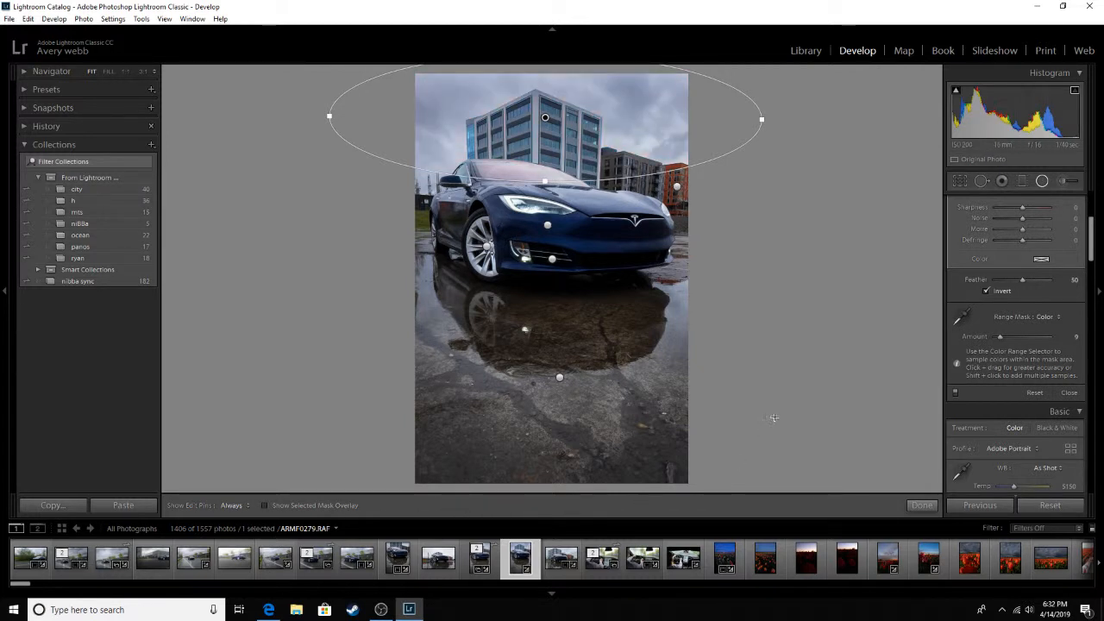
Flatten the sky filter's ellipse to end near the car's roof, and set clarity 46, dehaze 11 and exposure 0.00.
{"action": "left_click_drag", "start_coordinate": [546, 119], "coordinate": [546, 117]}
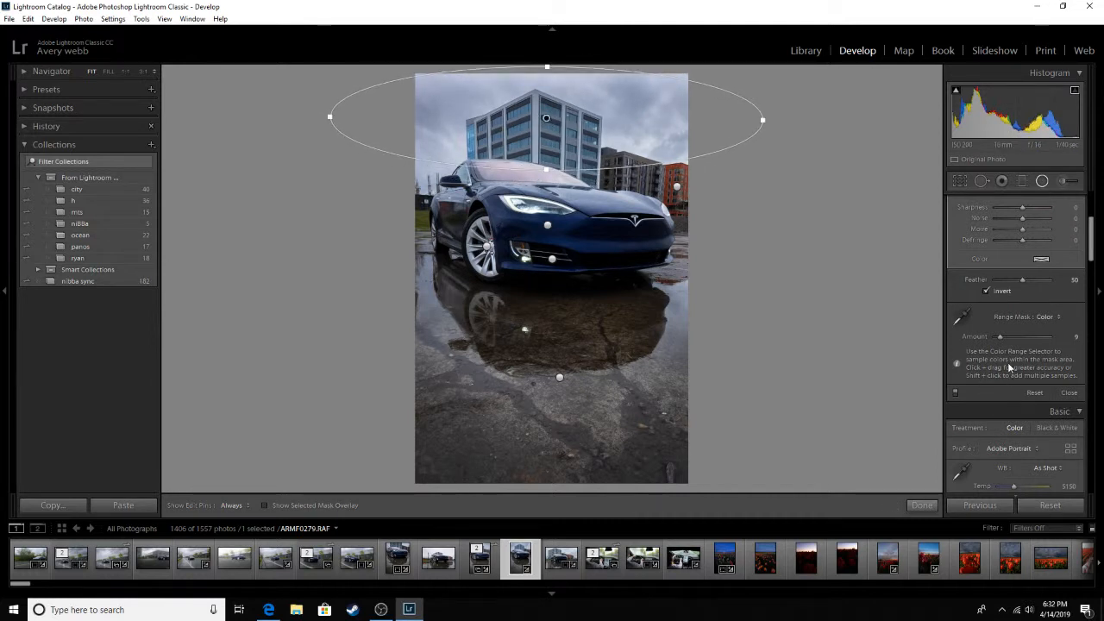
{"action": "scroll", "coordinate": [1038, 253], "scroll_direction": "up", "scroll_amount": 2}
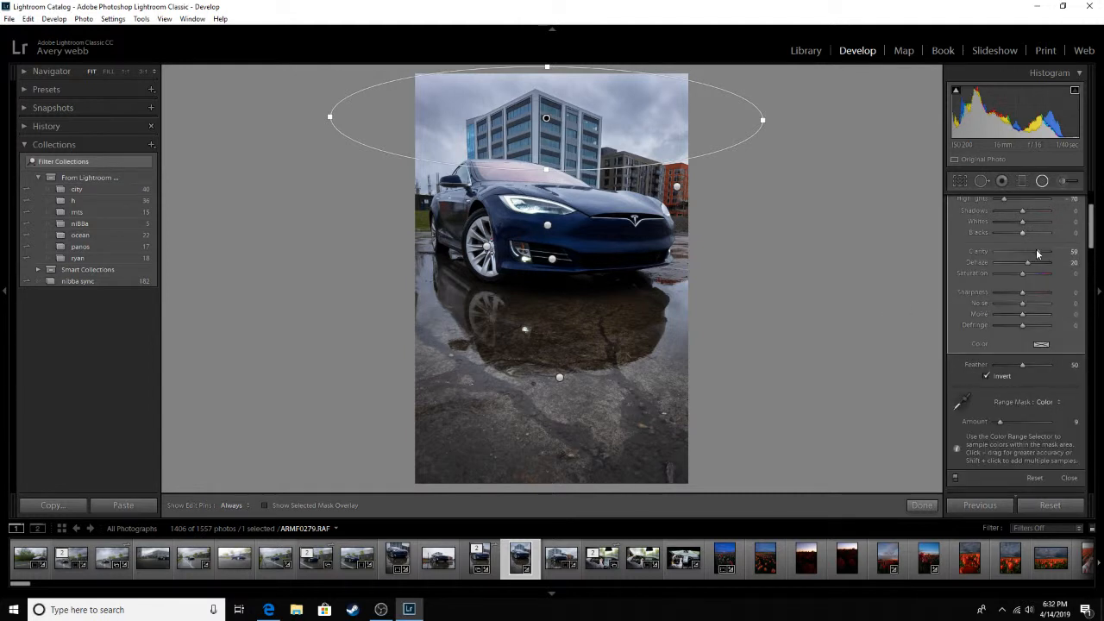
{"action": "scroll", "coordinate": [1038, 253], "scroll_direction": "up", "scroll_amount": 2}
{"action": "left_click_drag", "start_coordinate": [1040, 338], "coordinate": [1024, 349]}
{"action": "left_click_drag", "start_coordinate": [1023, 263], "coordinate": [1020, 265]}
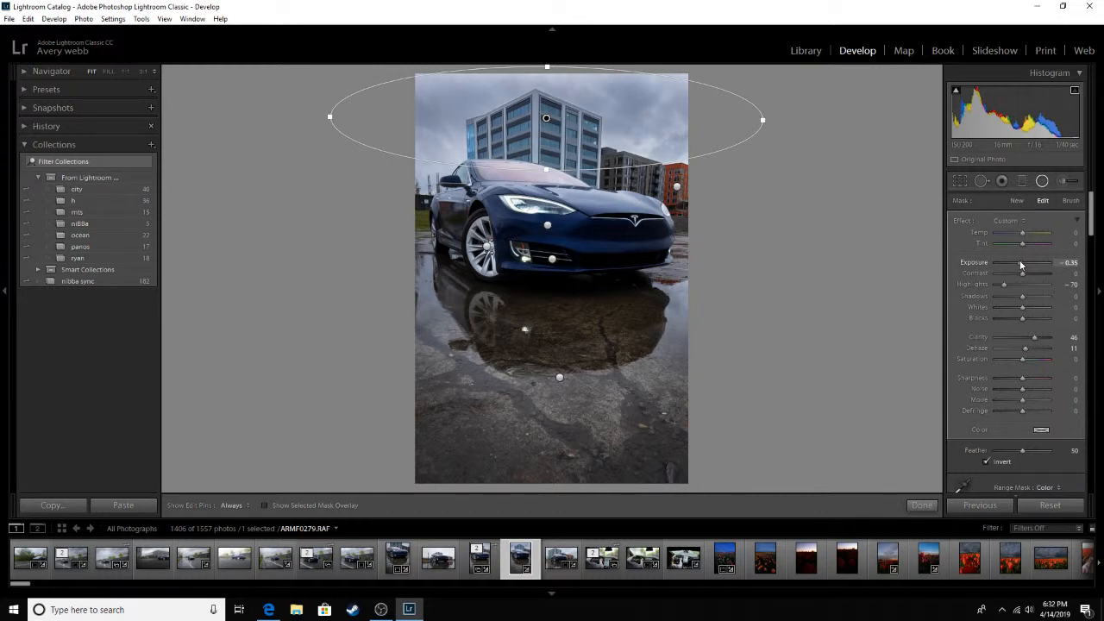
{"action": "double_click", "coordinate": [1020, 265]}
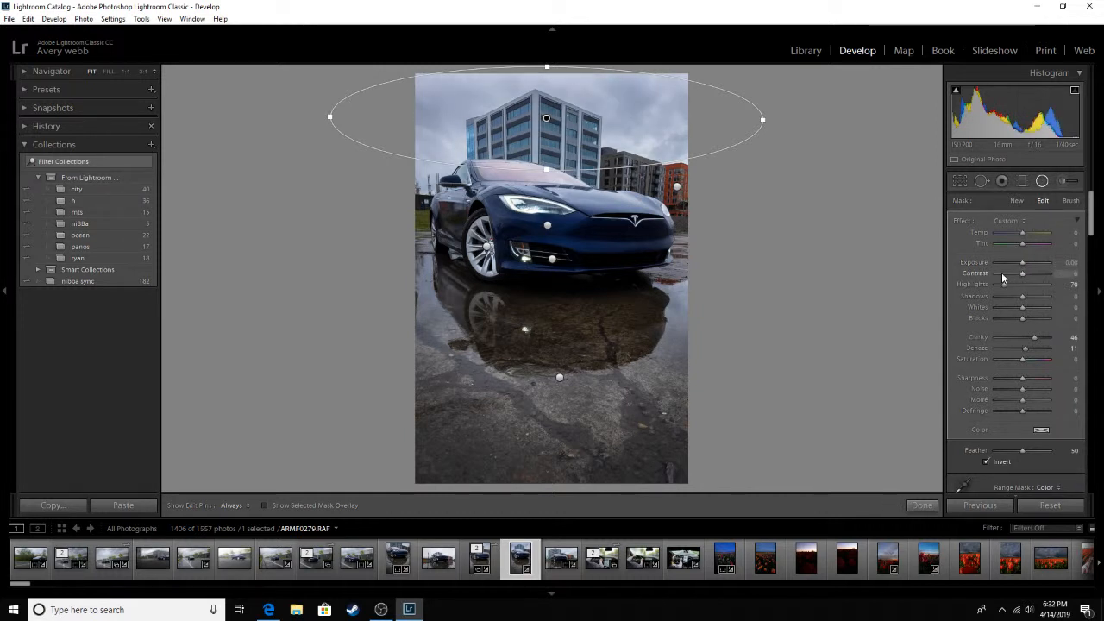
{"action": "left_click", "coordinate": [828, 277]}
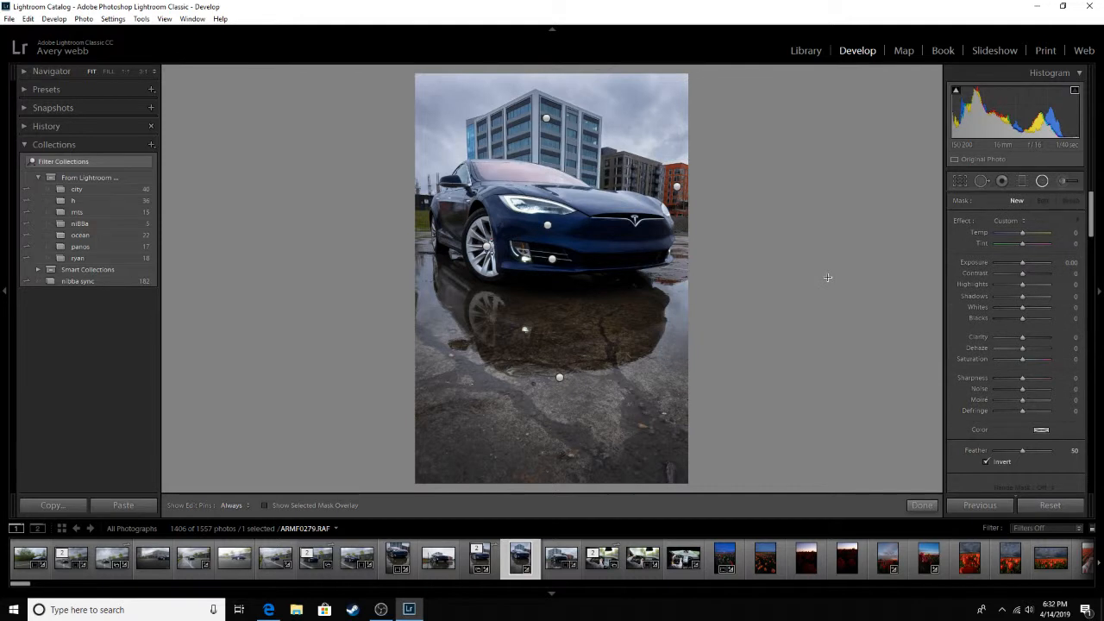
Widen and recentre the large radial filter around the car, turn off Invert and set feather to 41, using the mask overlay.
{"action": "left_click", "coordinate": [559, 376]}
{"action": "left_click", "coordinate": [552, 258]}
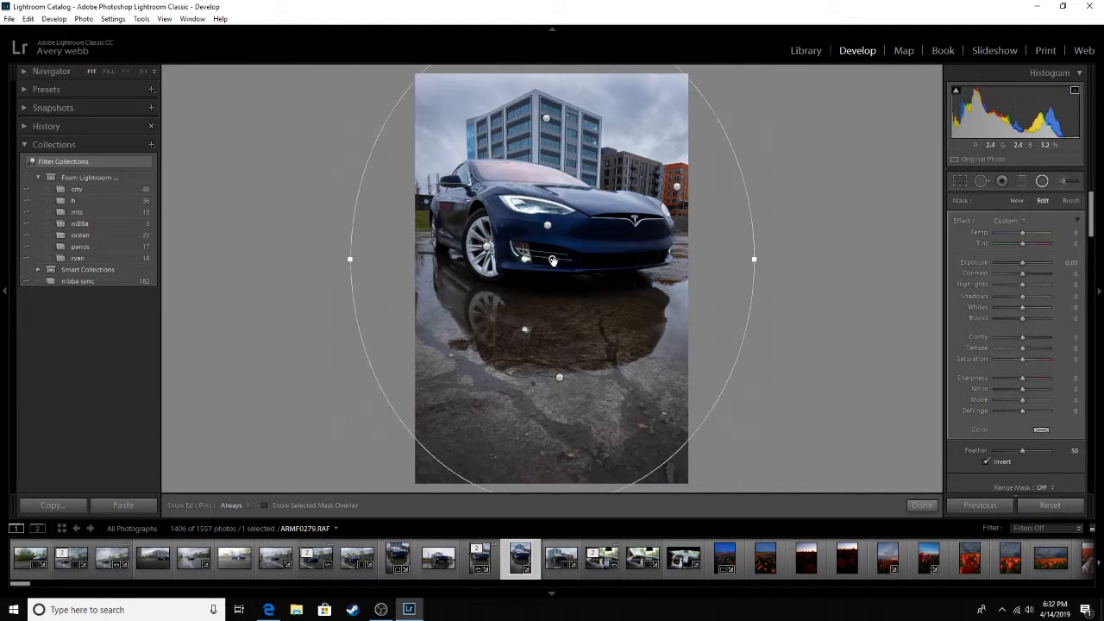
{"action": "left_click_drag", "start_coordinate": [350, 259], "coordinate": [343, 259]}
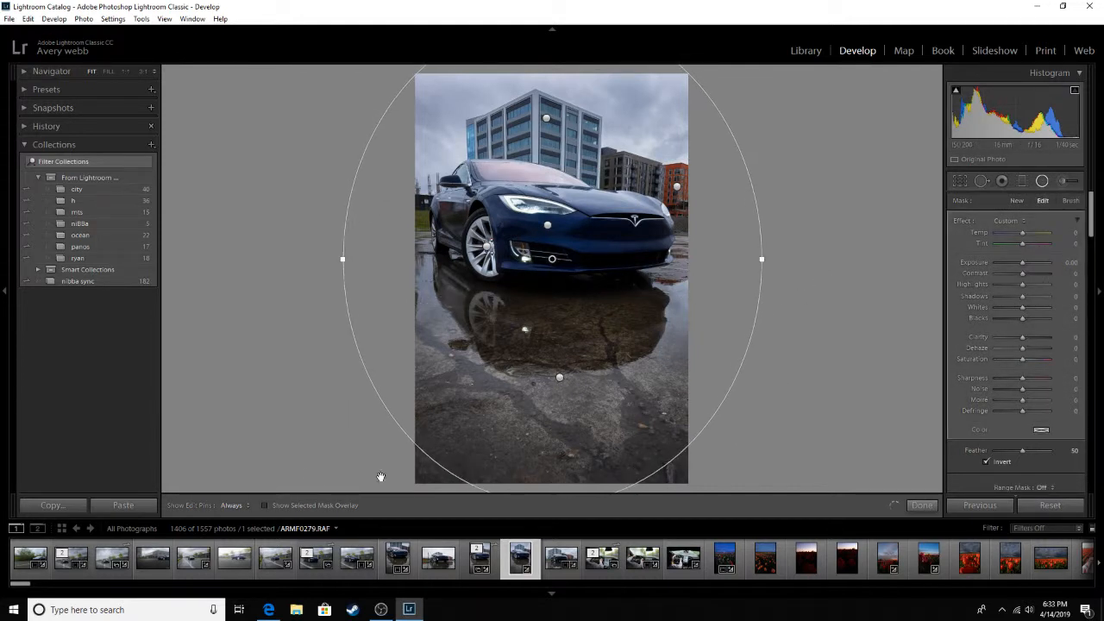
{"action": "left_click", "coordinate": [264, 506]}
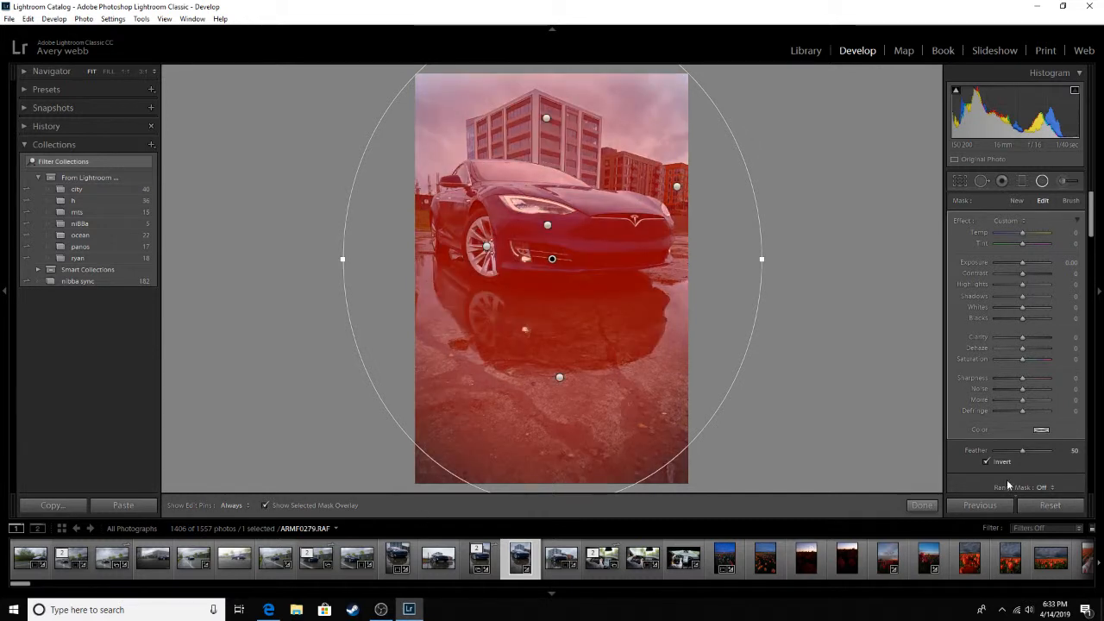
{"action": "left_click", "coordinate": [986, 462]}
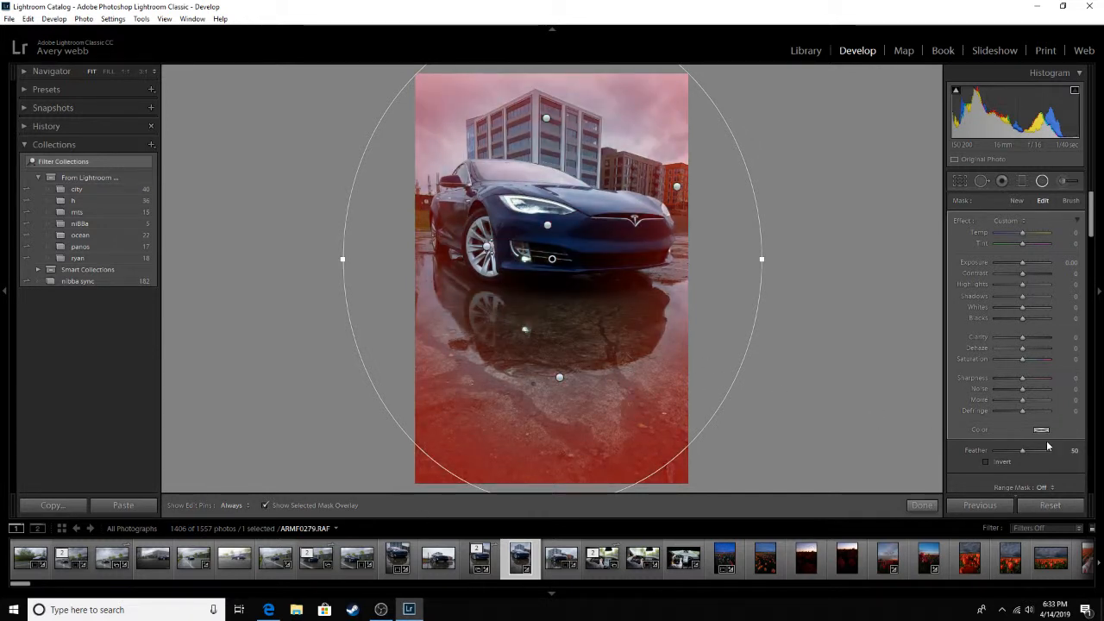
{"action": "left_click_drag", "start_coordinate": [1022, 449], "coordinate": [1017, 449]}
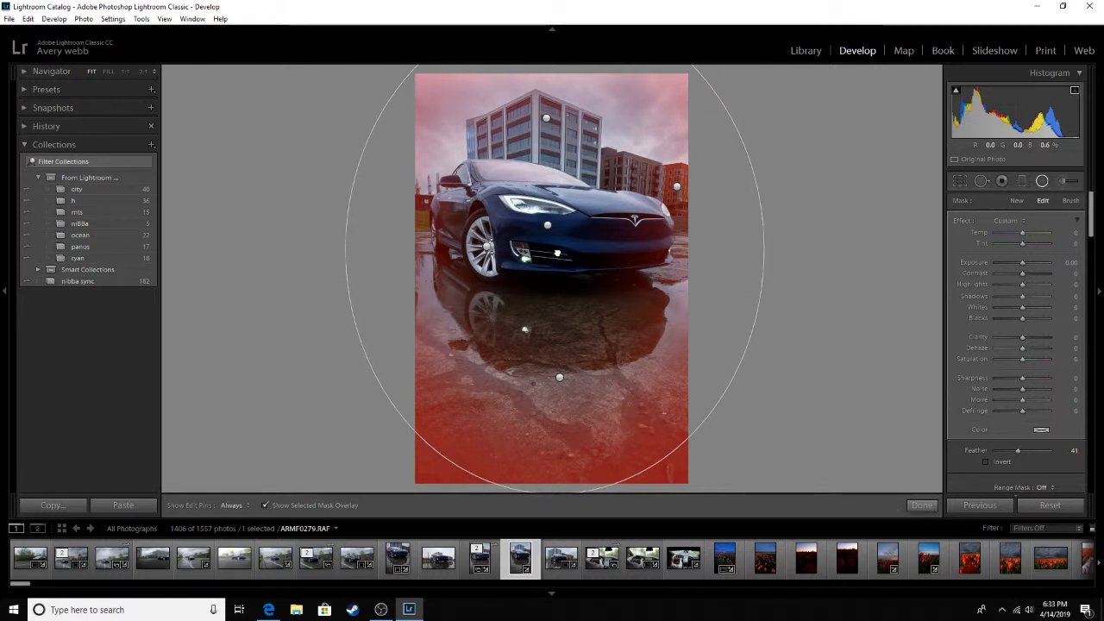
{"action": "left_click_drag", "start_coordinate": [767, 249], "coordinate": [783, 250]}
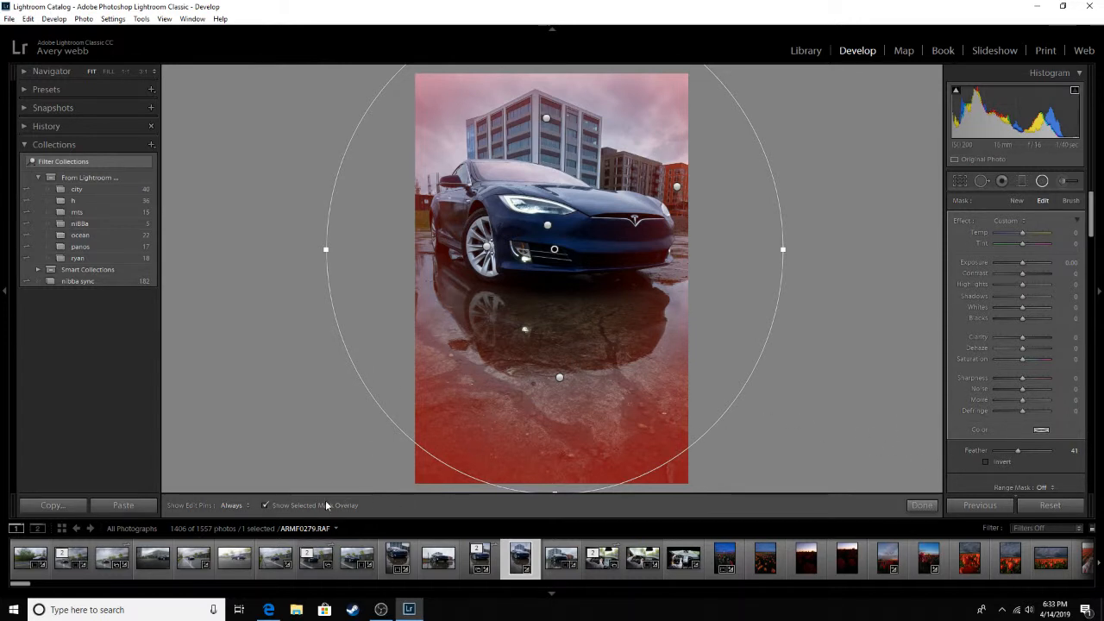
Hide the mask overlay and darken the photo's edges by setting the large radial filter's exposure to -0.78.
{"action": "left_click", "coordinate": [265, 506]}
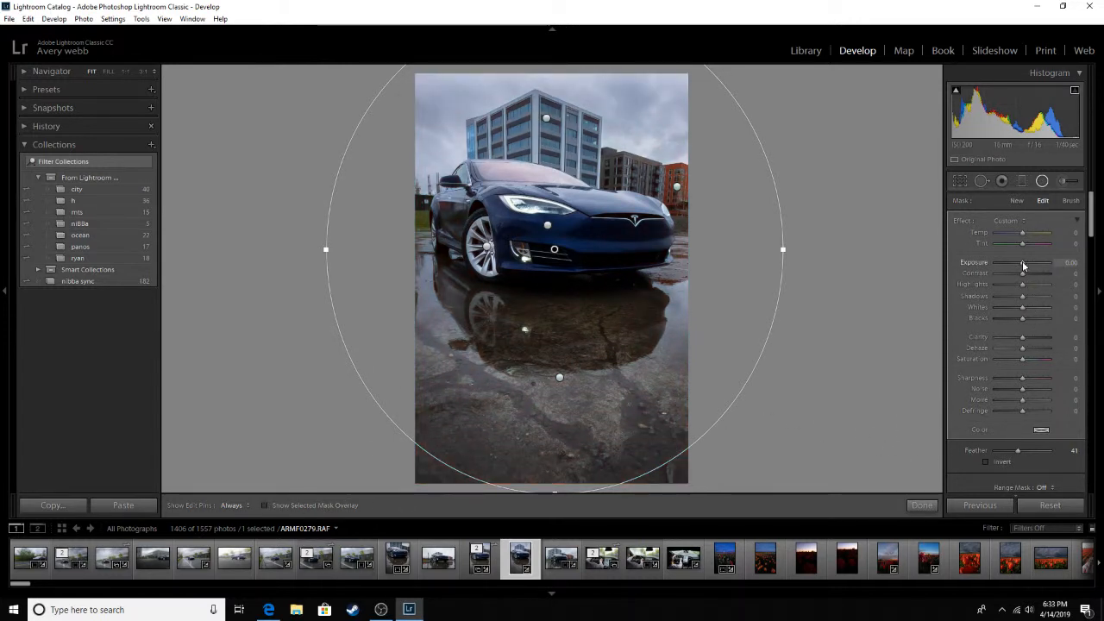
{"action": "left_click_drag", "start_coordinate": [1023, 263], "coordinate": [1018, 264]}
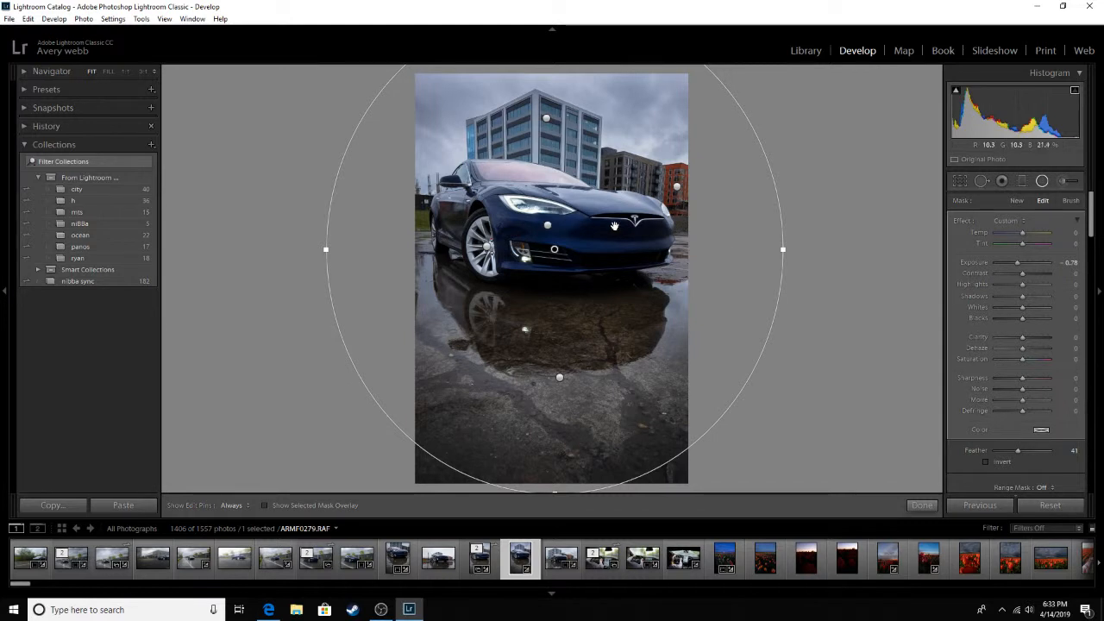
Set the large edge filter's sharpness to -7, clarity -4, saturation -4, contrast 33 and shadows -11, and close the Radial Filter tool.
{"action": "left_click_drag", "start_coordinate": [1024, 379], "coordinate": [1020, 378]}
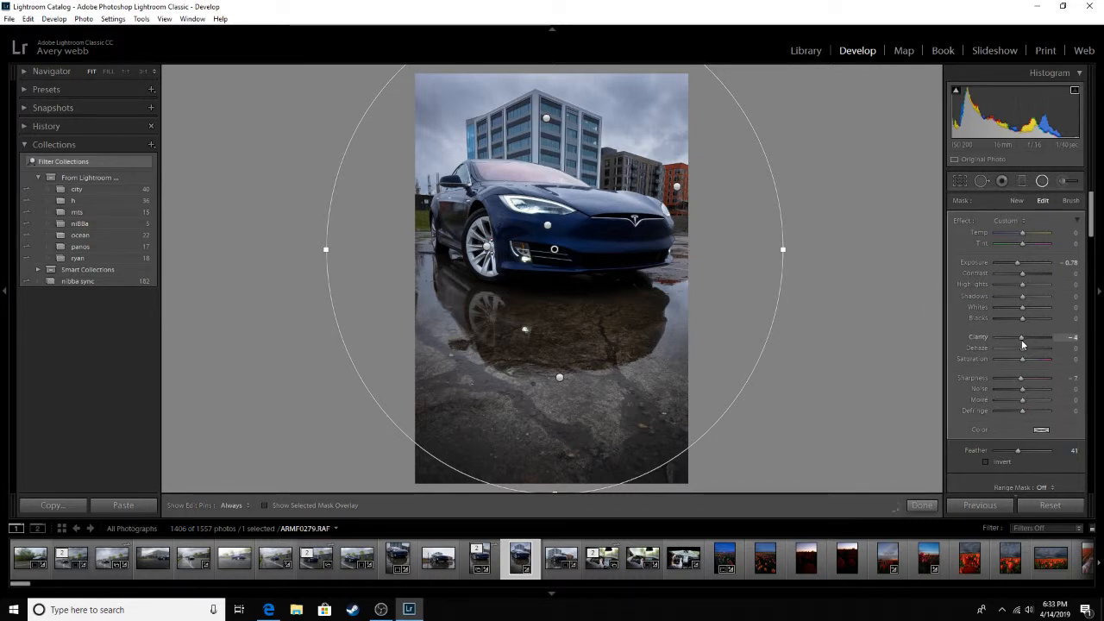
{"action": "left_click_drag", "start_coordinate": [1022, 359], "coordinate": [1020, 359]}
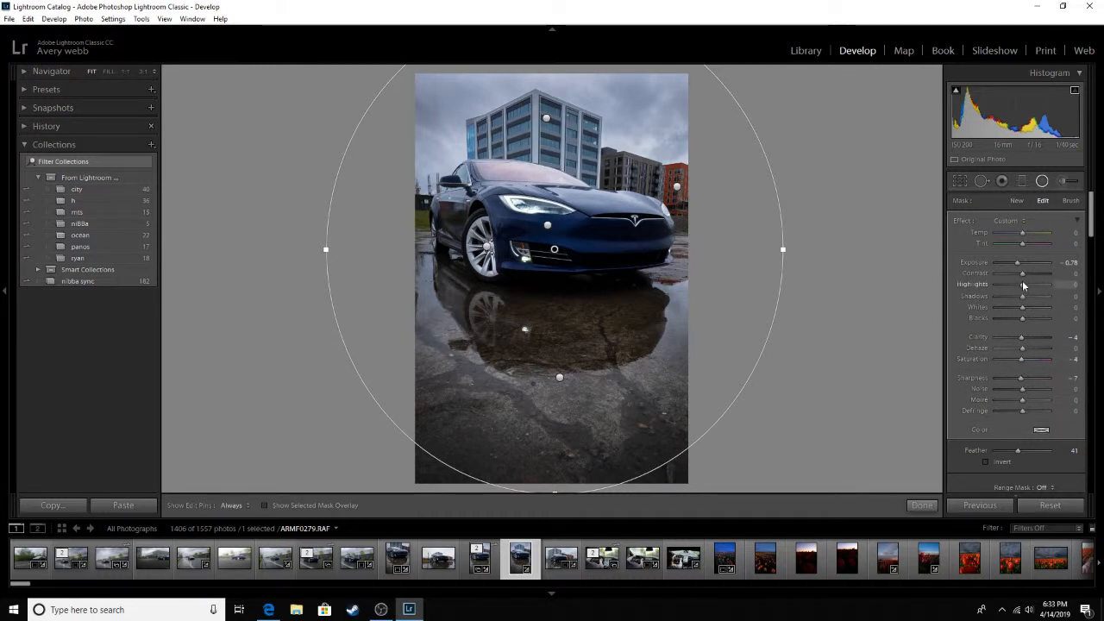
{"action": "left_click_drag", "start_coordinate": [1023, 274], "coordinate": [1017, 297]}
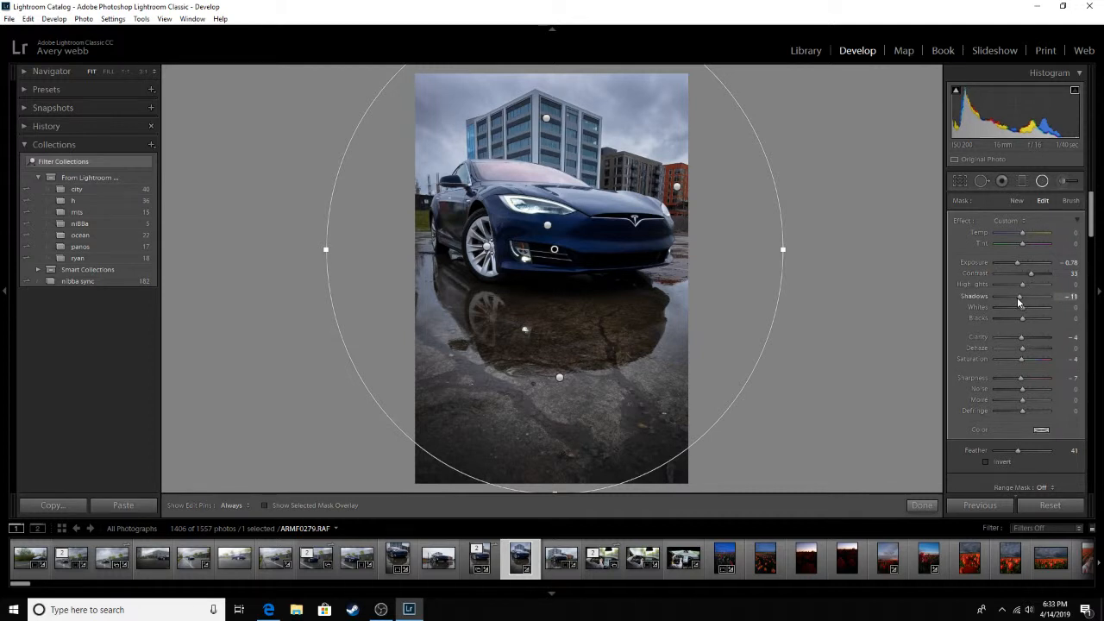
{"action": "key", "text": "shift+m"}
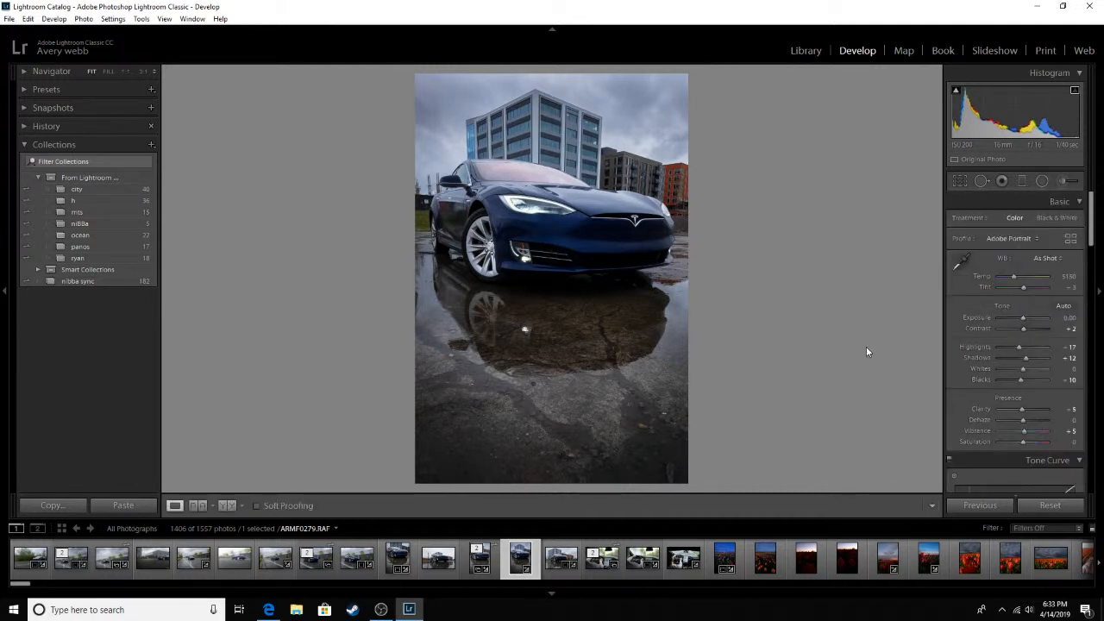
Brighten the whole photo slightly by setting the global exposure to +0.12.
{"action": "left_click_drag", "start_coordinate": [1022, 317], "coordinate": [1024, 319]}
{"action": "double_click", "coordinate": [1022, 317]}
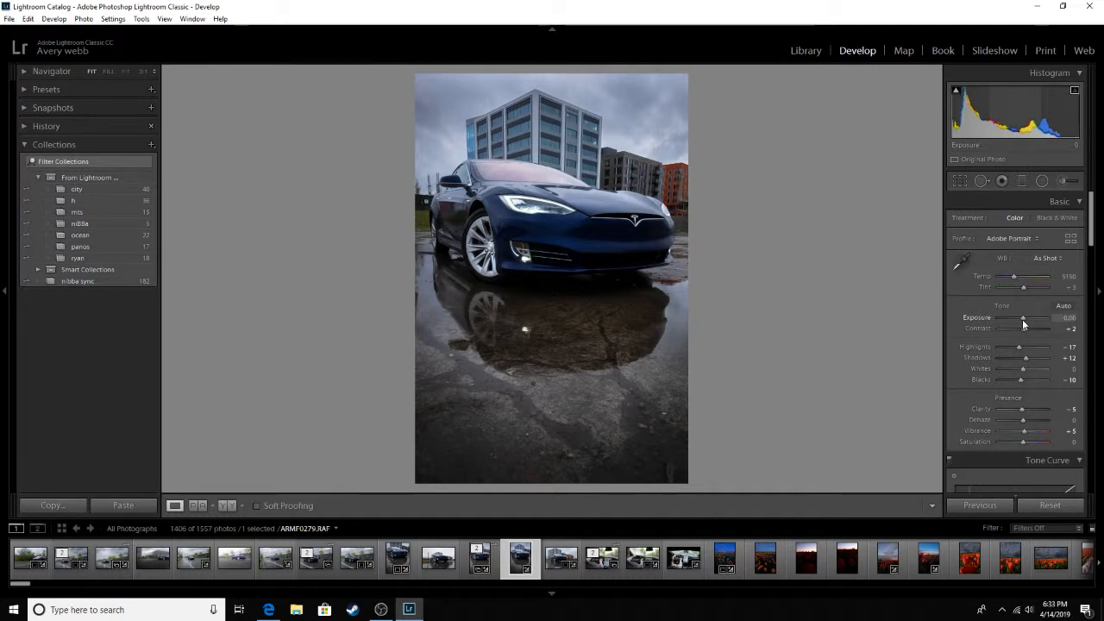
{"action": "left_click_drag", "start_coordinate": [1023, 319], "coordinate": [1023, 320]}
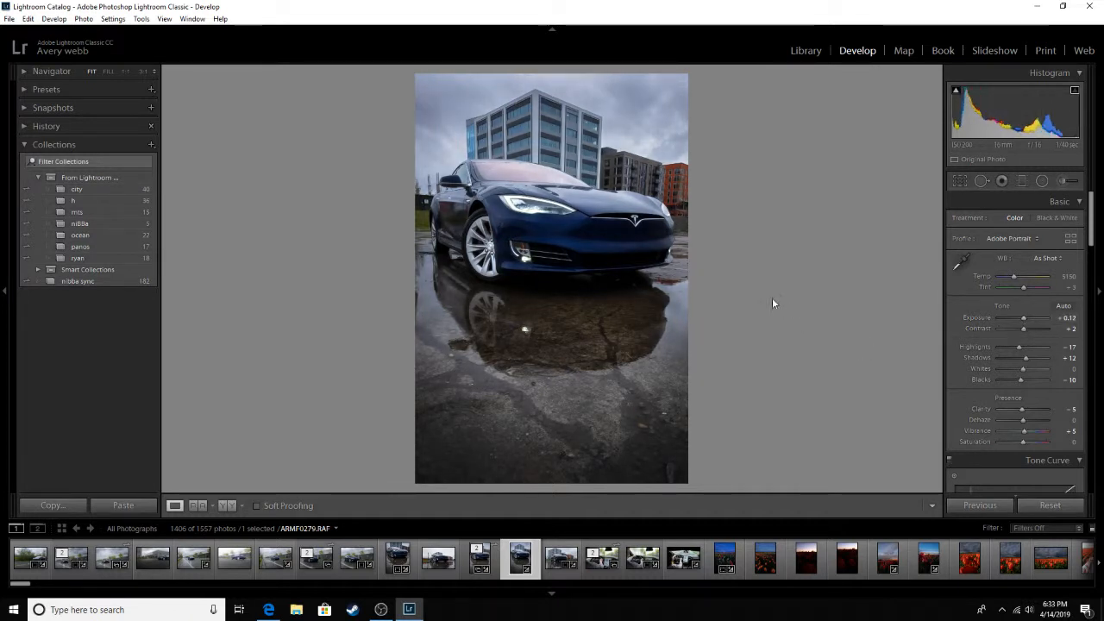
Select the small radial filter over the orange building and limit it with a Color range mask sampled from the facade, showing the mask overlay.
{"action": "key", "text": "shift+m"}
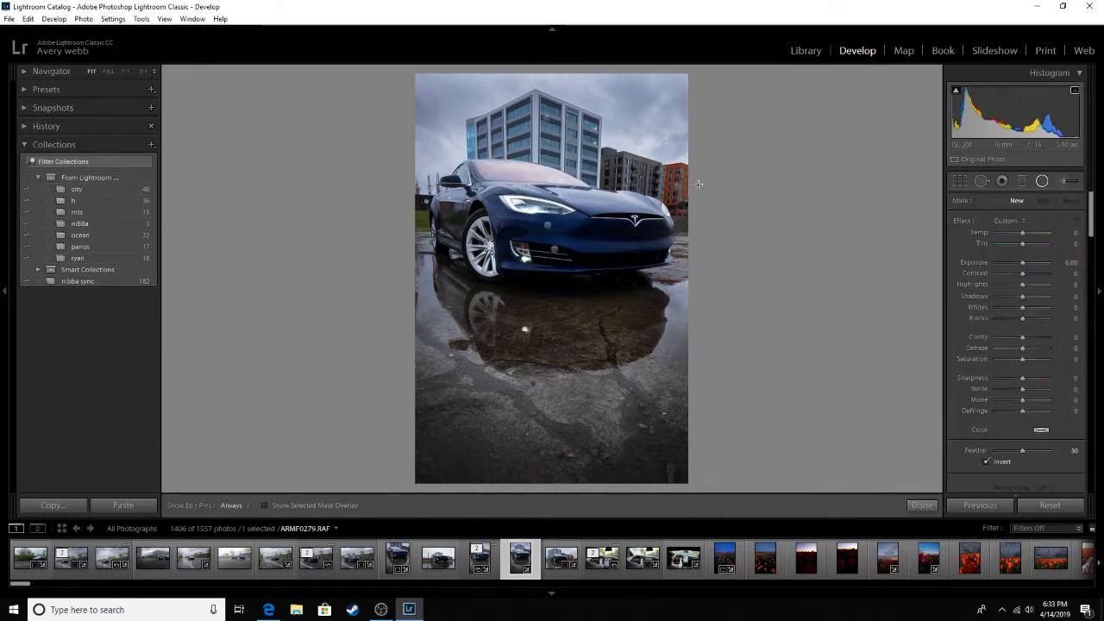
{"action": "left_click_drag", "start_coordinate": [677, 186], "coordinate": [699, 184]}
{"action": "scroll", "coordinate": [1036, 476], "scroll_direction": "down", "scroll_amount": 2}
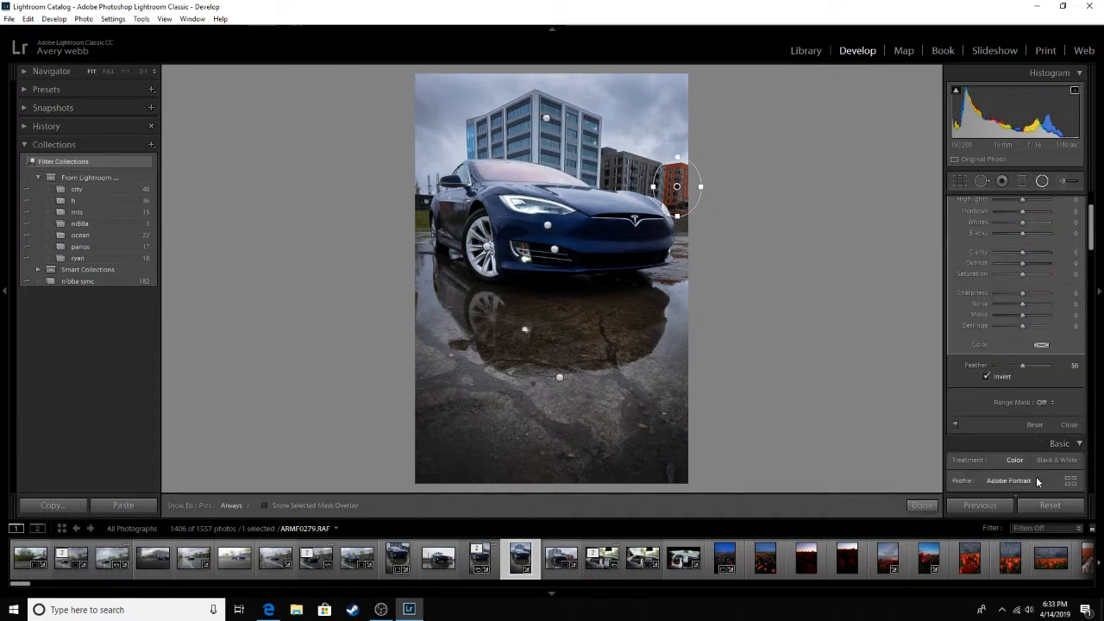
{"action": "left_click", "coordinate": [1045, 401]}
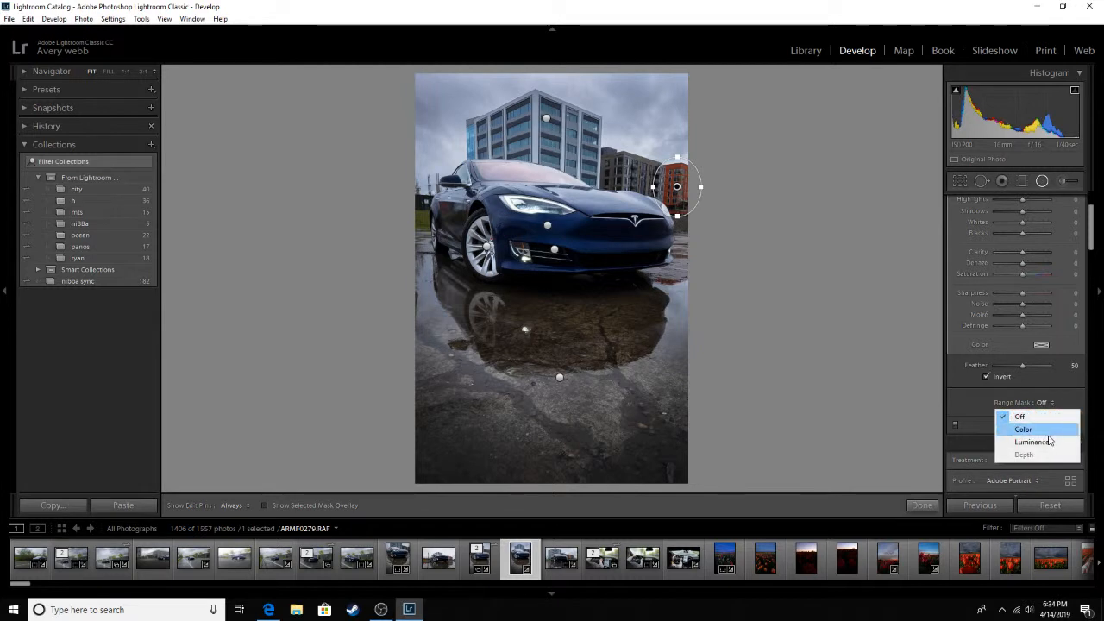
{"action": "left_click", "coordinate": [1048, 433]}
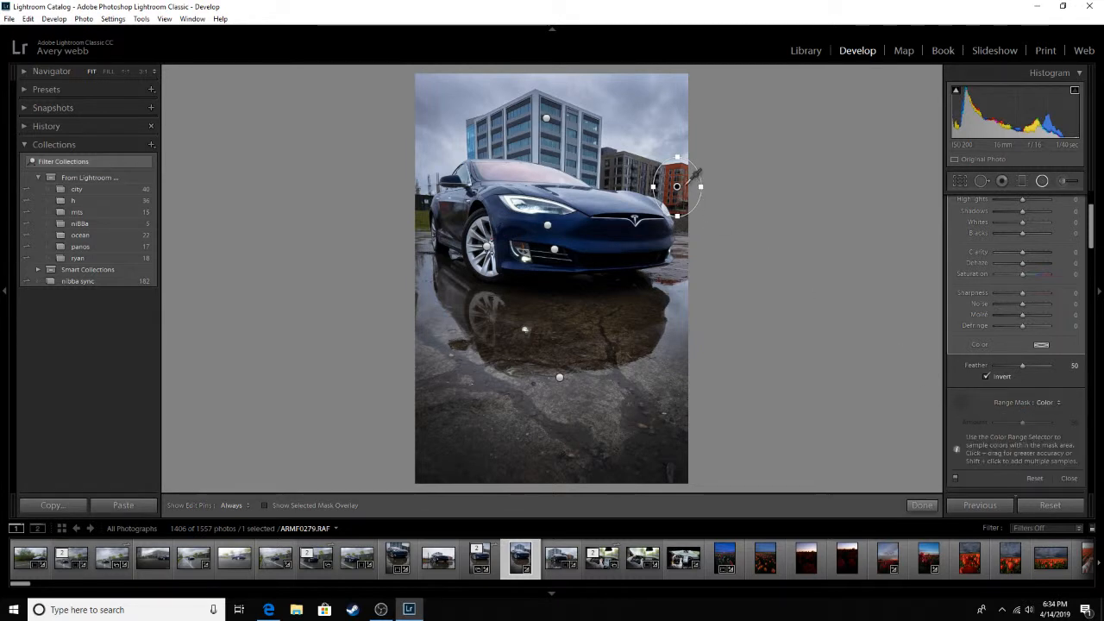
{"action": "left_click", "coordinate": [677, 160]}
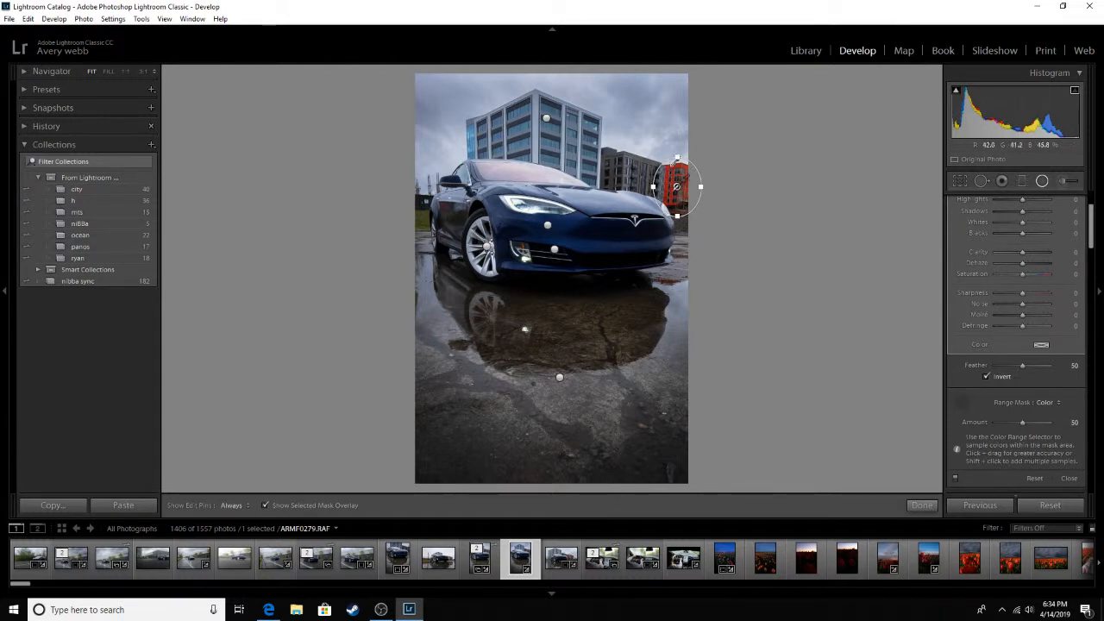
Mute the orange building by setting its filter's saturation to -72 and temp to -2, hide the overlay and close the tool.
{"action": "scroll", "coordinate": [1030, 321], "scroll_direction": "up", "scroll_amount": 3}
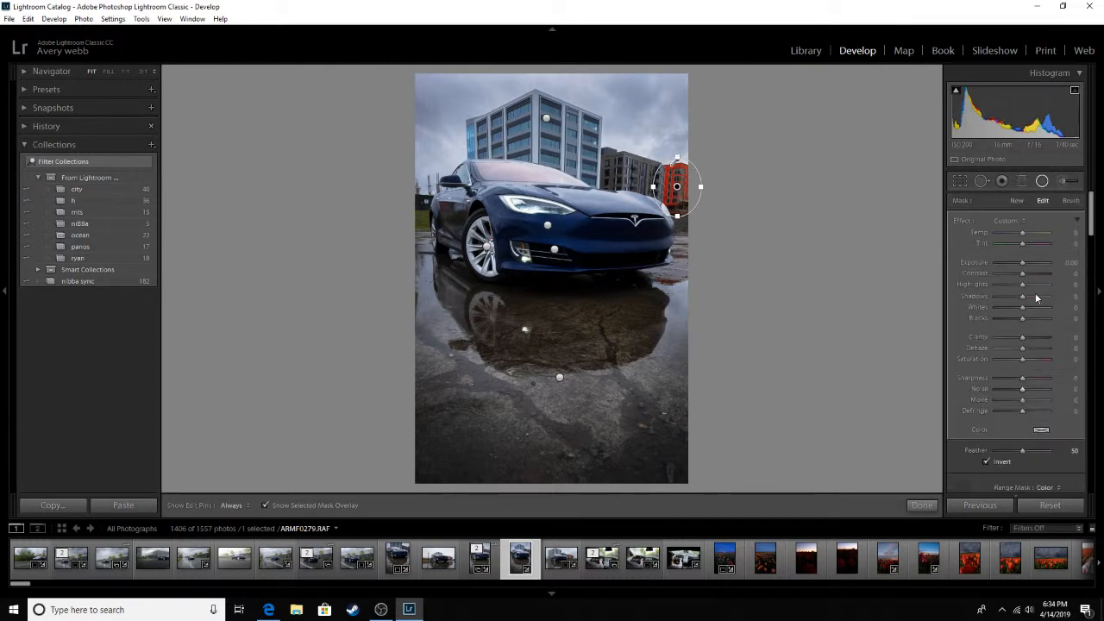
{"action": "left_click_drag", "start_coordinate": [1020, 358], "coordinate": [1002, 358]}
{"action": "mouse_move", "coordinate": [1005, 364]}
{"action": "left_mouse_down"}
{"action": "mouse_move", "coordinate": [969, 363]}
{"action": "mouse_move", "coordinate": [1004, 372]}
{"action": "left_mouse_up"}
{"action": "left_click", "coordinate": [720, 311]}
{"action": "left_click", "coordinate": [716, 310]}
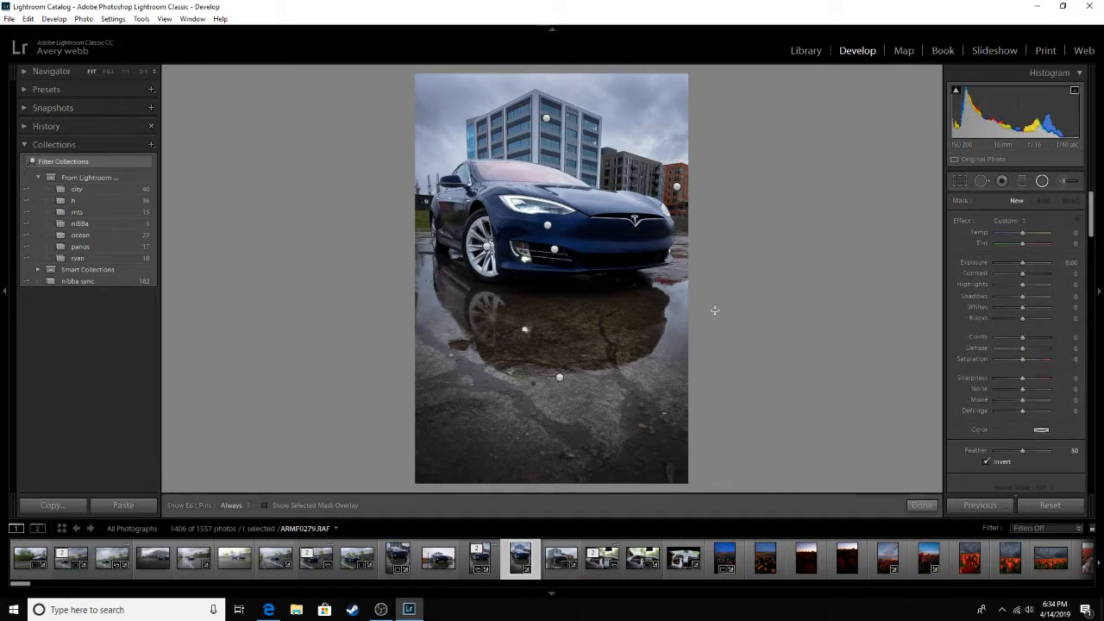
{"action": "key", "text": "shift+m"}
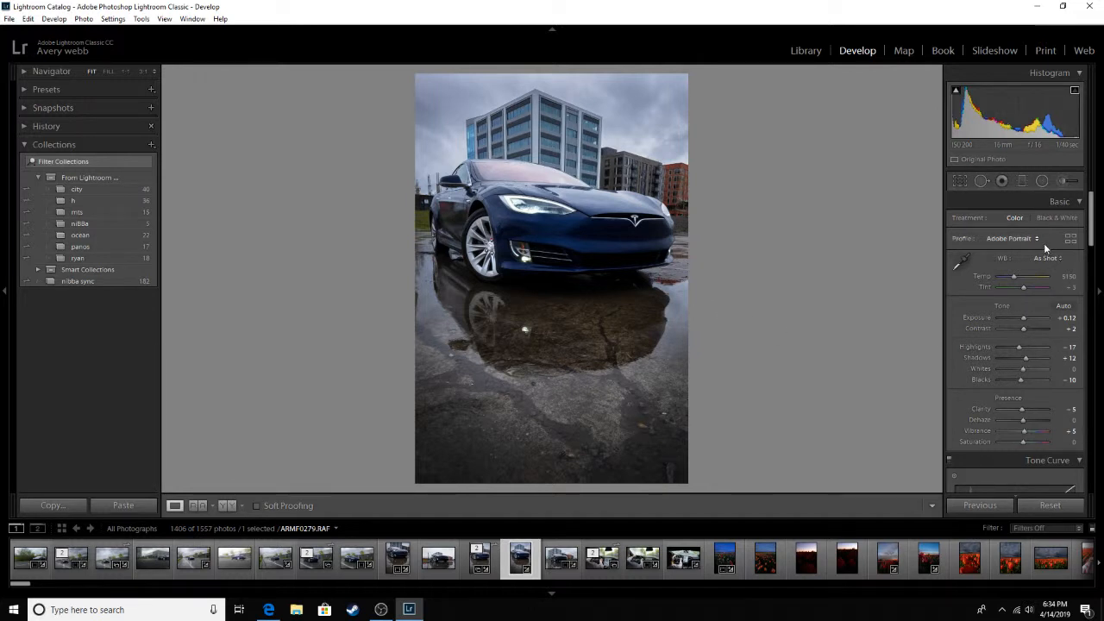
Review the settings of the existing radial filters on the car, edges, building and ground, and leave none selected.
{"action": "key", "text": "shift+m"}
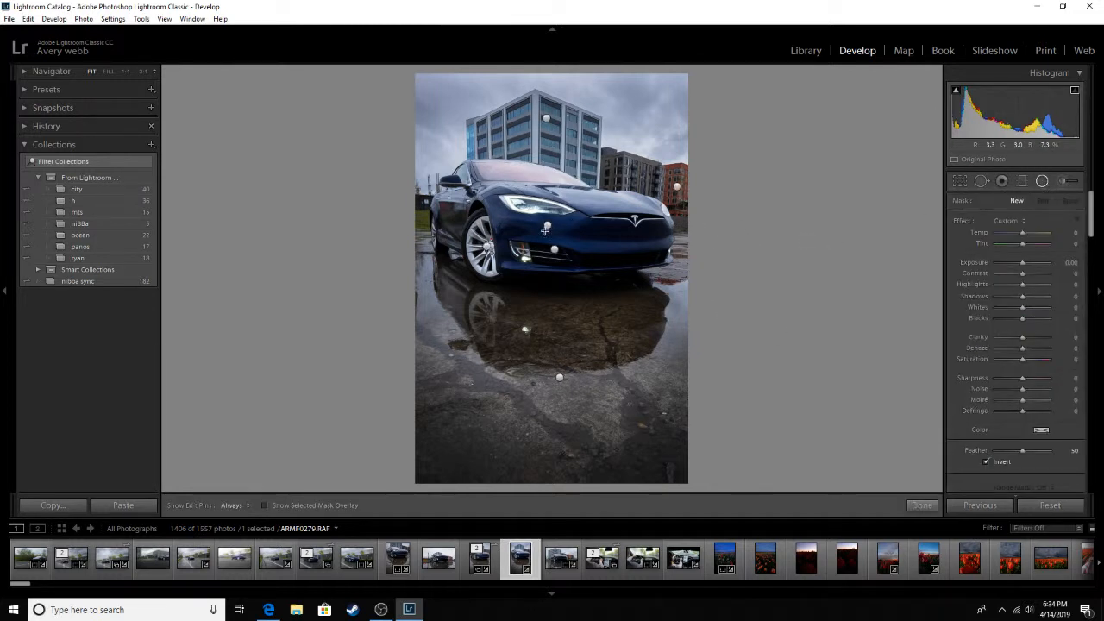
{"action": "left_click", "coordinate": [548, 226]}
{"action": "left_click", "coordinate": [556, 251]}
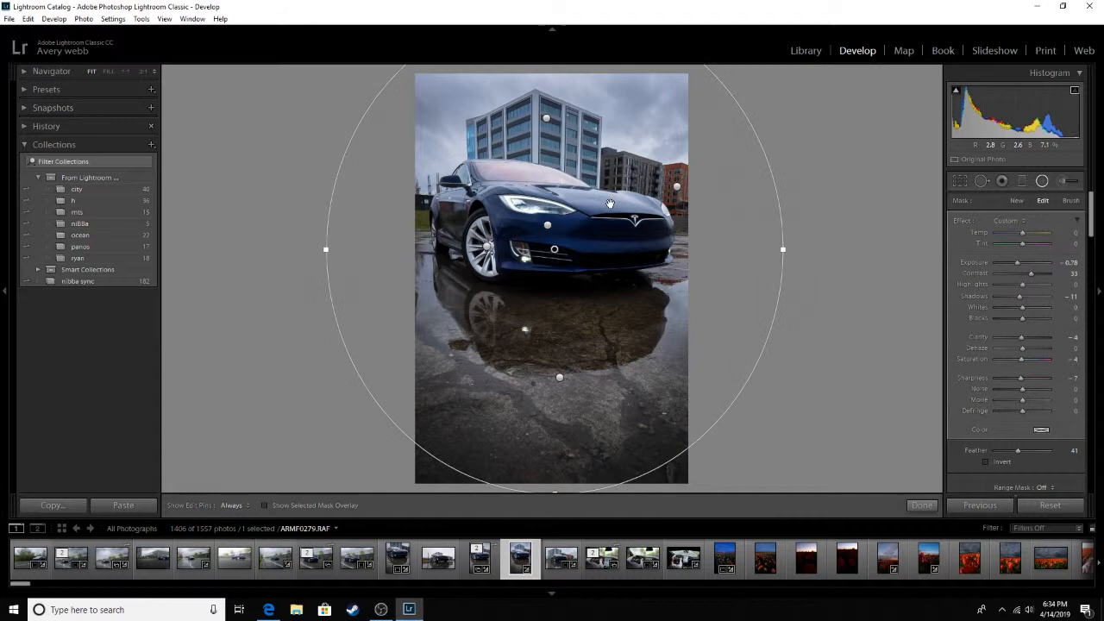
{"action": "left_click", "coordinate": [546, 118]}
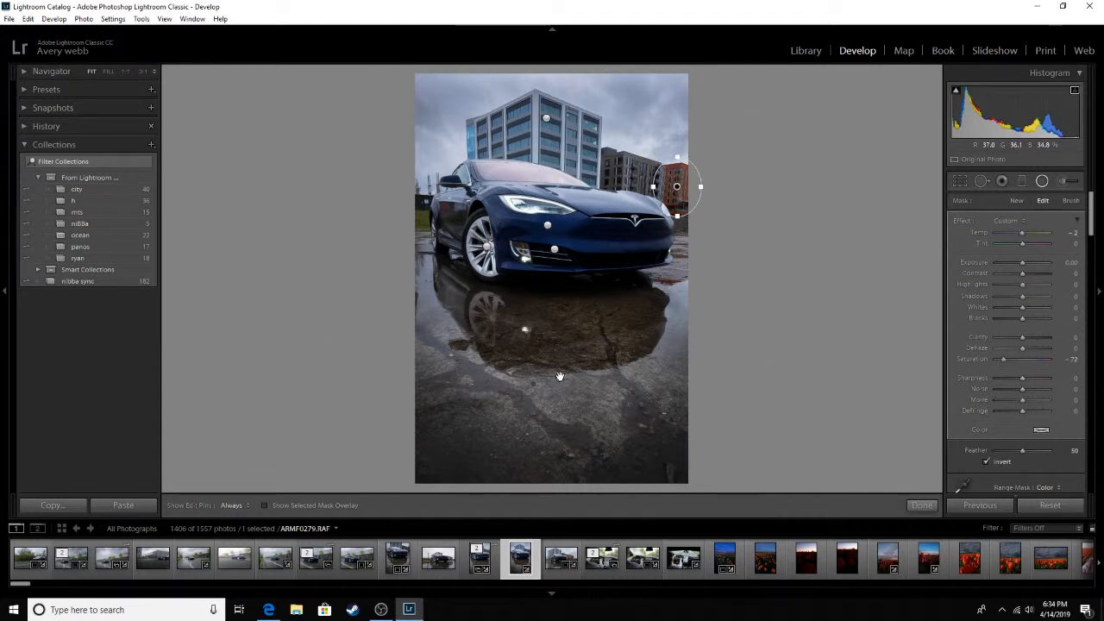
{"action": "left_click", "coordinate": [560, 377]}
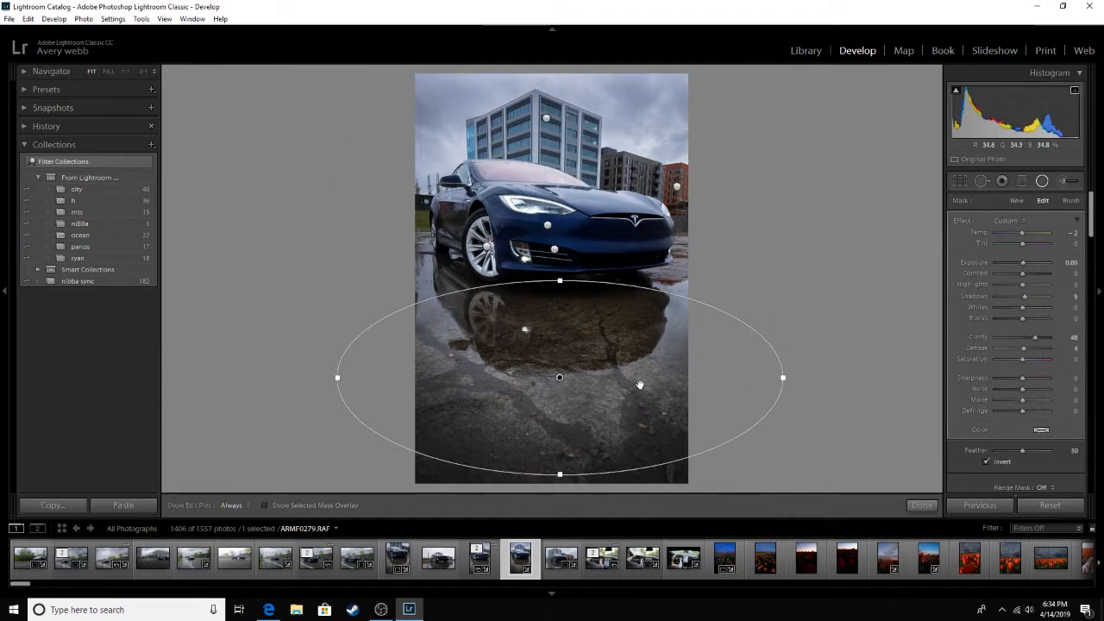
{"action": "left_click", "coordinate": [640, 385]}
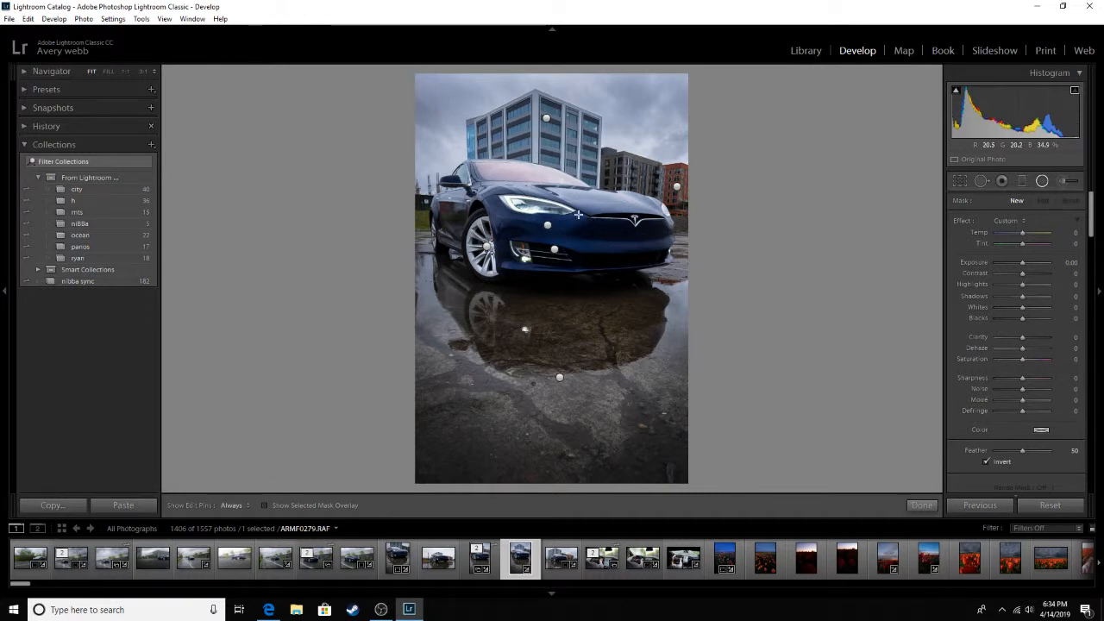
Draw a radial filter over the car's front around the Tesla badge, and narrow and recentre it between the headlight and the bumper's far edge.
{"action": "left_click_drag", "start_coordinate": [579, 215], "coordinate": [660, 245]}
{"action": "left_click_drag", "start_coordinate": [579, 215], "coordinate": [608, 227]}
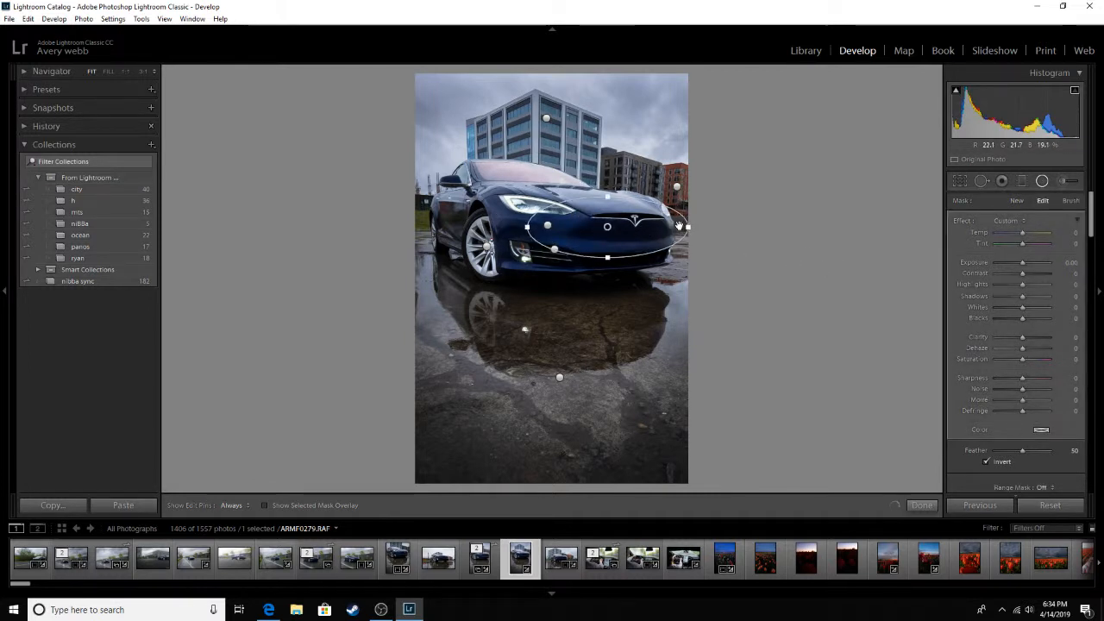
{"action": "mouse_move", "coordinate": [680, 226]}
{"action": "left_mouse_down"}
{"action": "mouse_move", "coordinate": [625, 230]}
{"action": "mouse_move", "coordinate": [681, 228]}
{"action": "left_mouse_up"}
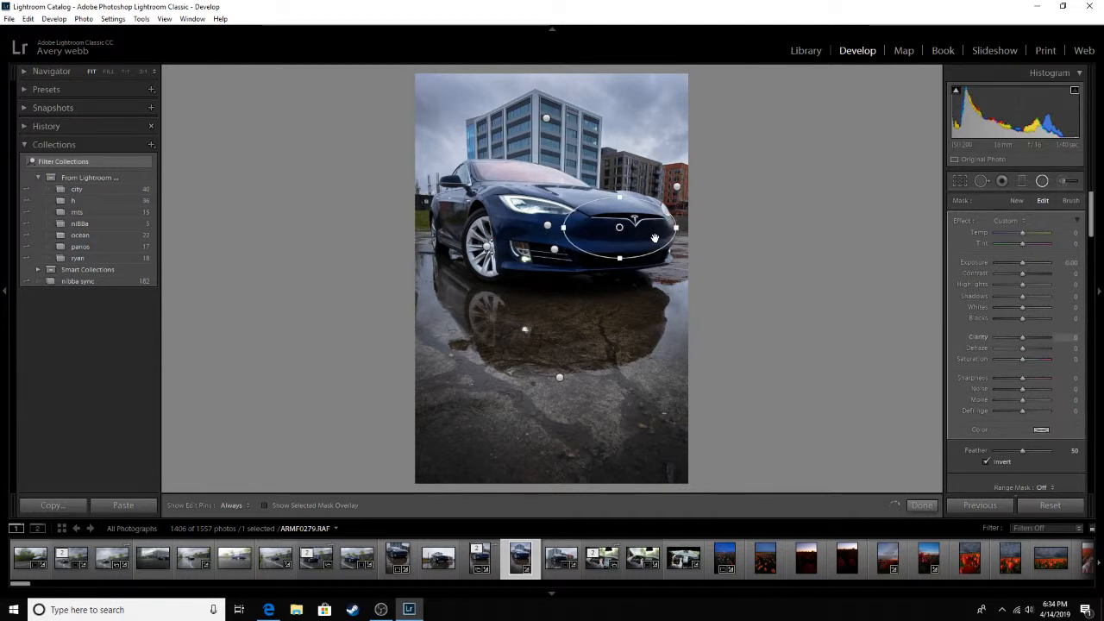
Set the car-front filter's clarity to 13, exposure 0.17, feather 100 and whites 65, and close the tool to view the result.
{"action": "left_click_drag", "start_coordinate": [1023, 336], "coordinate": [1025, 338]}
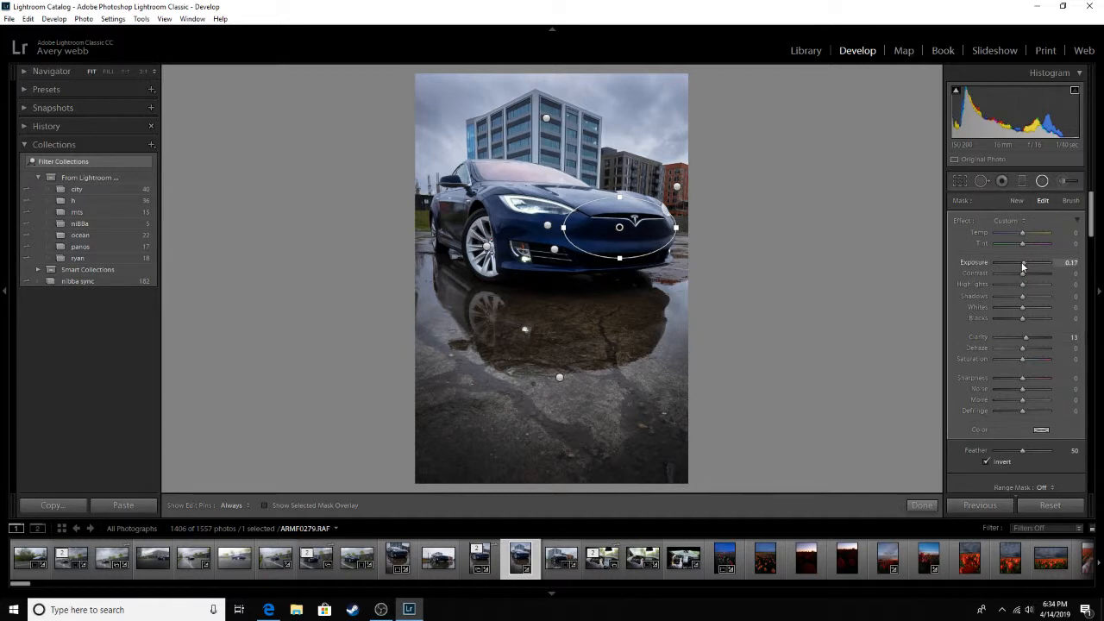
{"action": "left_click_drag", "start_coordinate": [1022, 449], "coordinate": [1076, 464]}
{"action": "left_click_drag", "start_coordinate": [1042, 311], "coordinate": [1043, 310]}
{"action": "key", "text": "shift+m"}
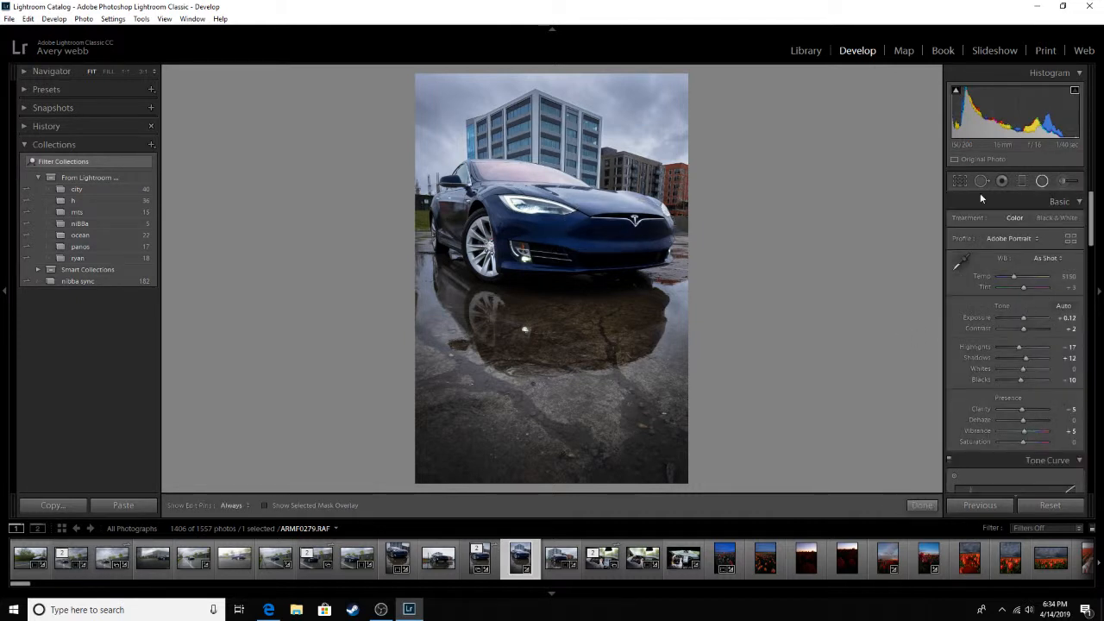
Reopen the car-front filter, lower its whites slightly, and close the Radial Filter tool.
{"action": "key", "text": "shift+m"}
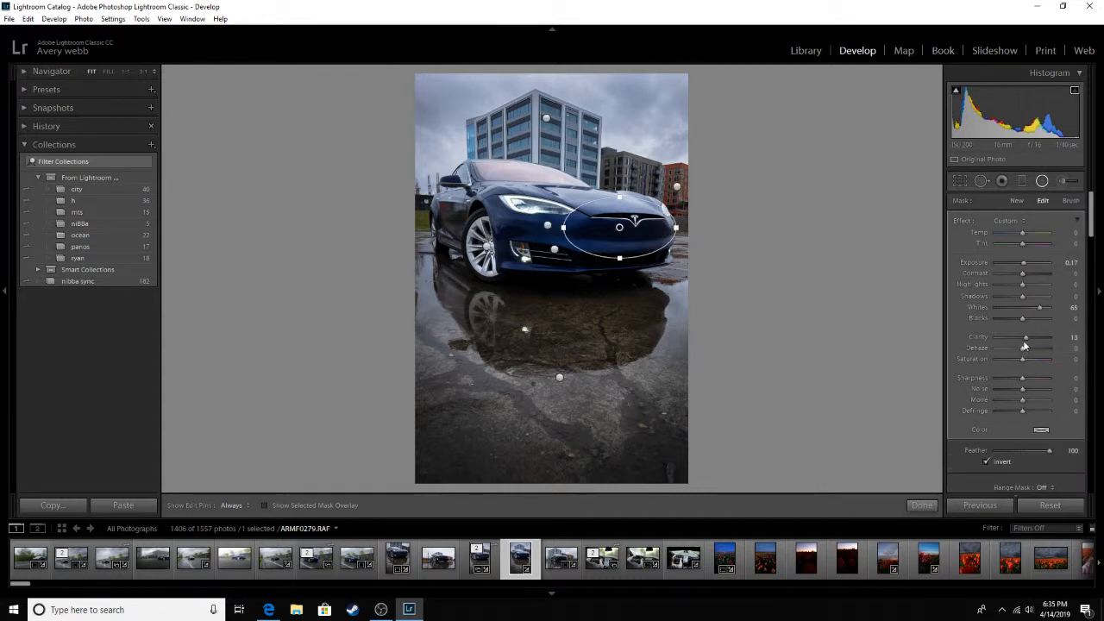
{"action": "left_click_drag", "start_coordinate": [1041, 308], "coordinate": [1035, 310]}
{"action": "key", "text": "shift+m"}
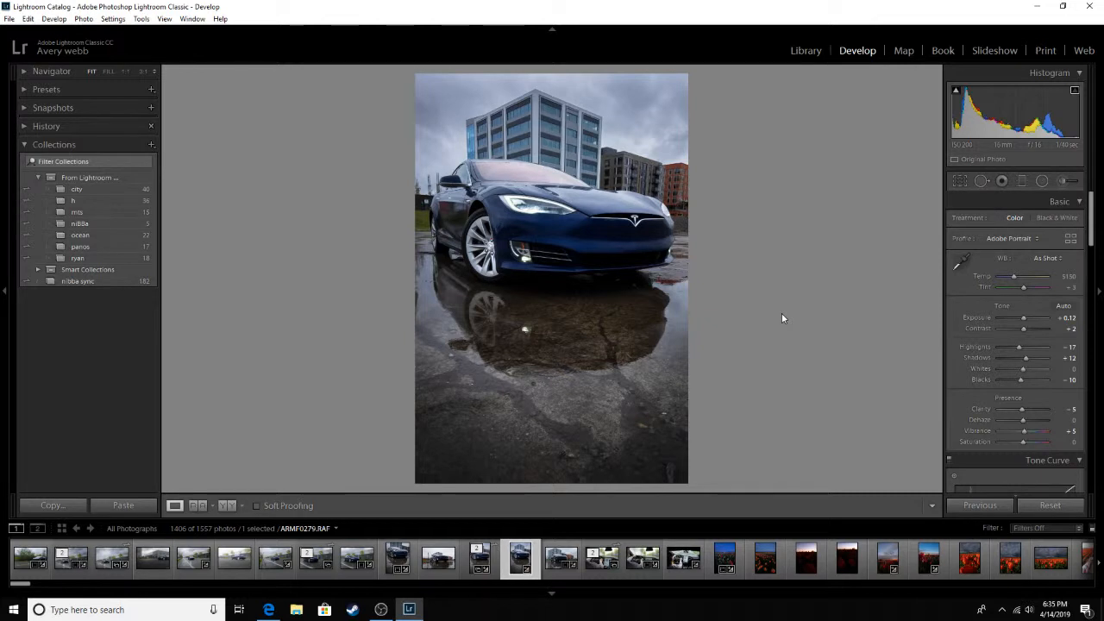